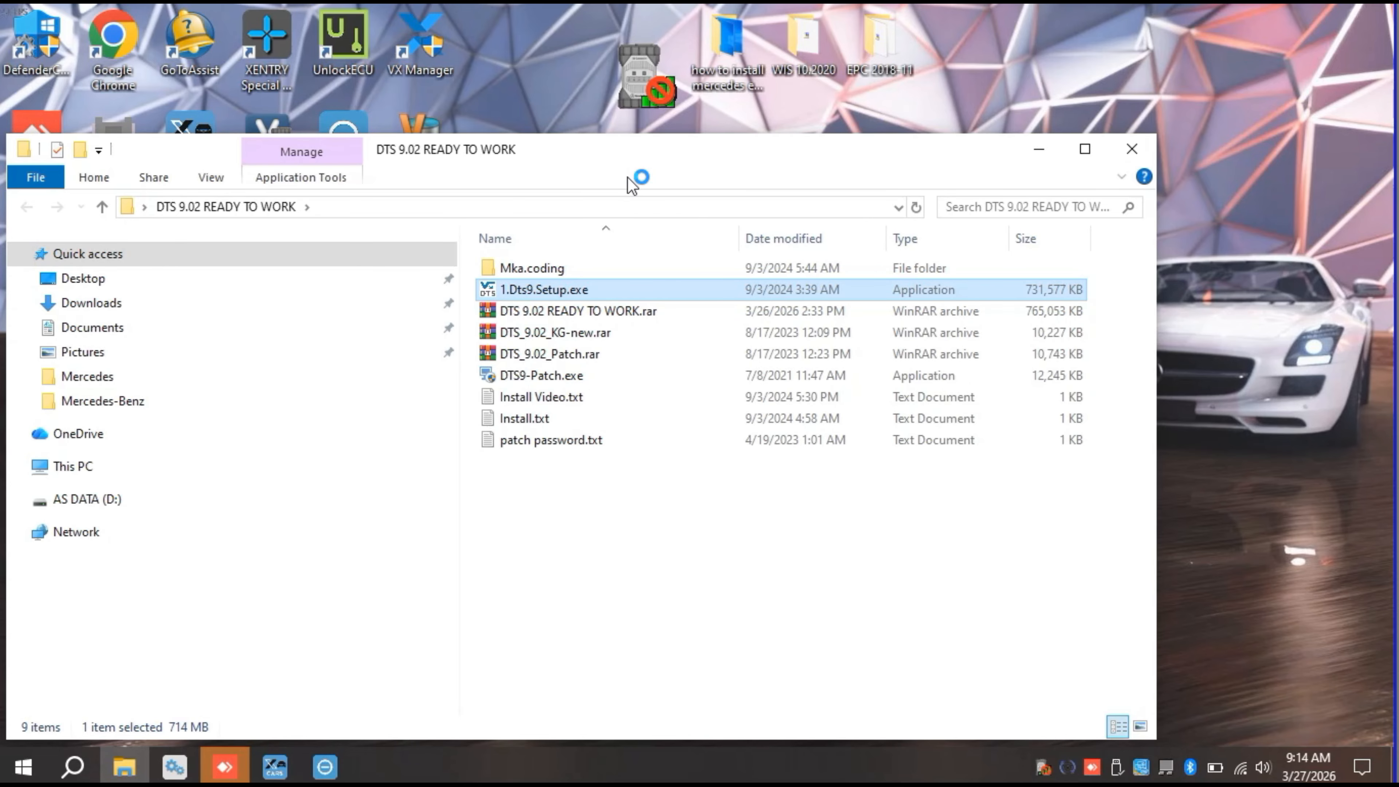
Step: Minimize the DTS 9.02 folder window, agree to the license terms and start installing Diagnostic Tool Set 9.02
click(1034, 149)
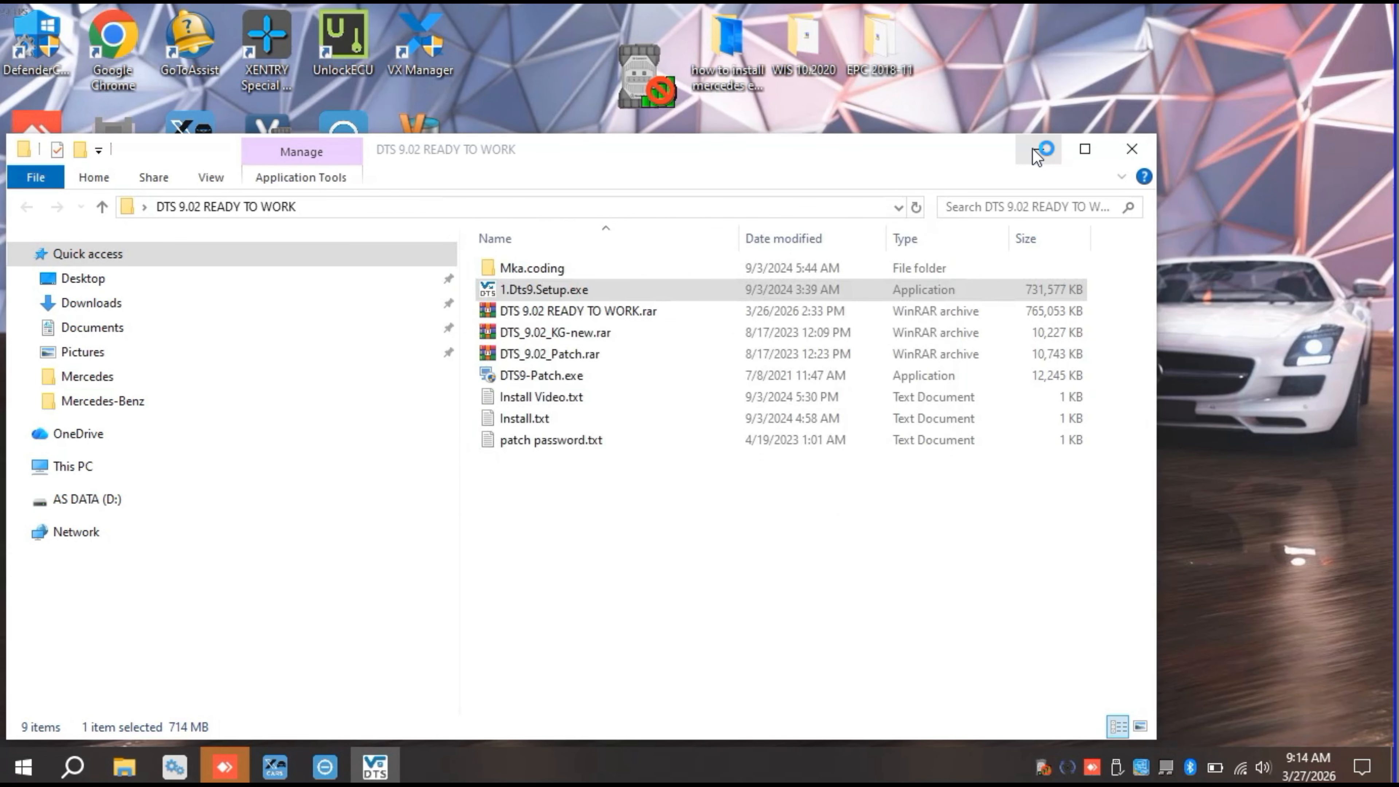
click(671, 474)
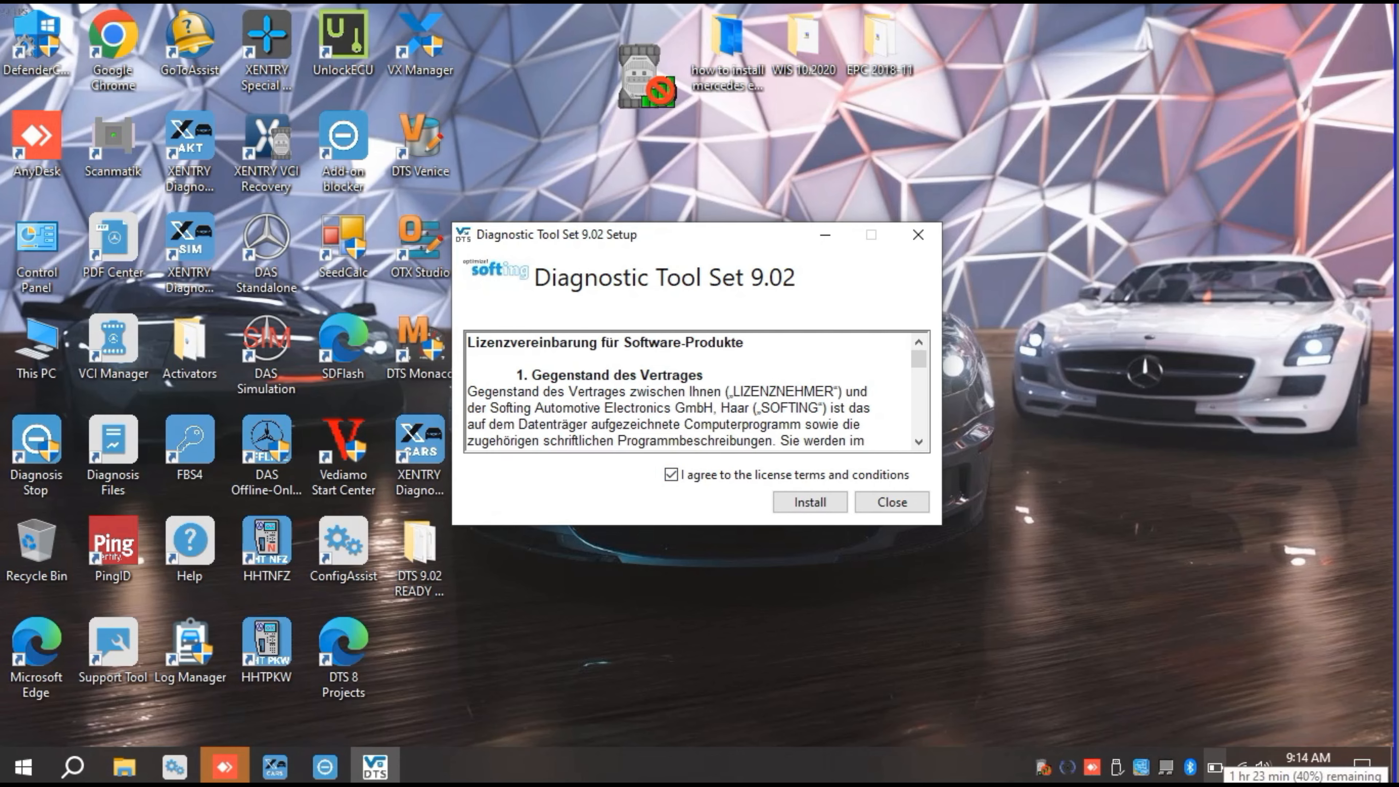
click(816, 505)
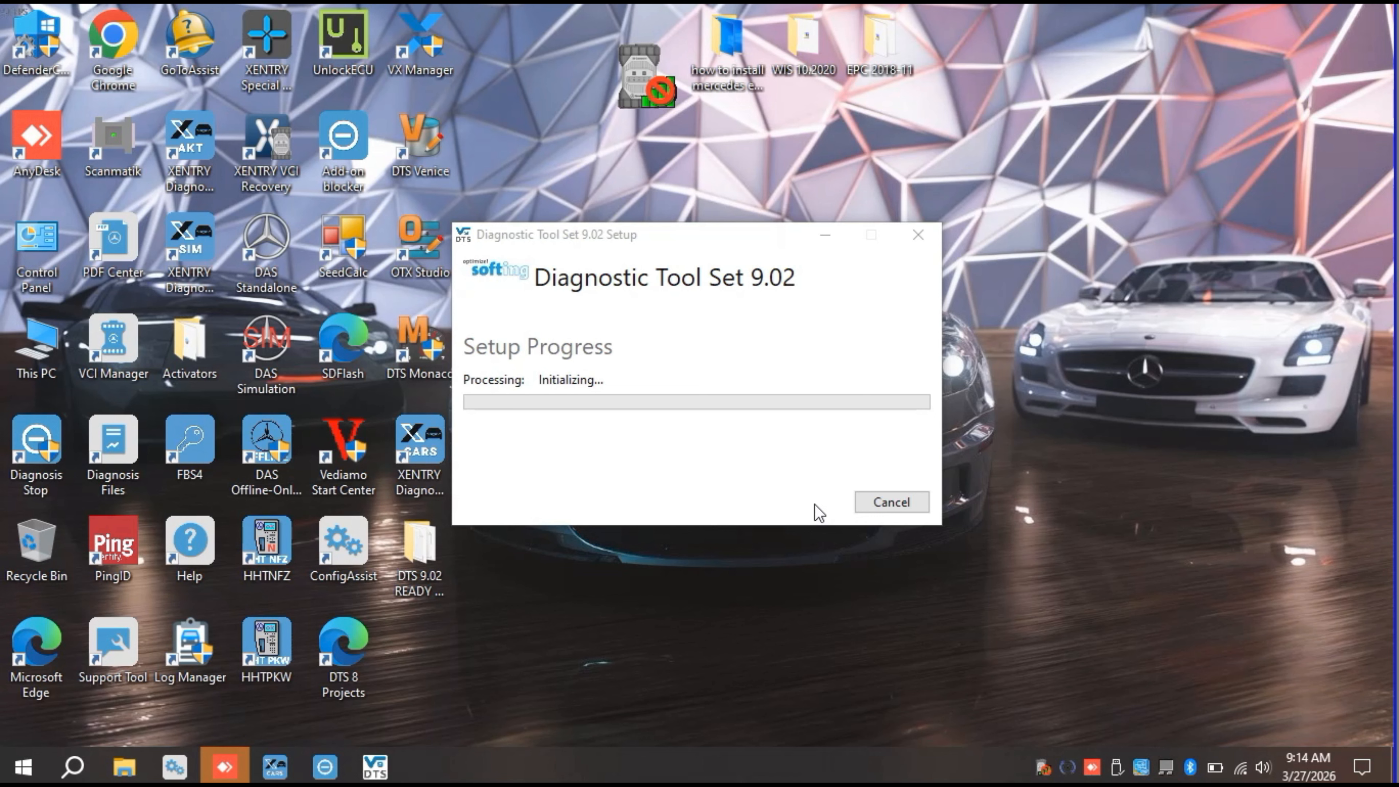
drag(693, 227, 674, 440)
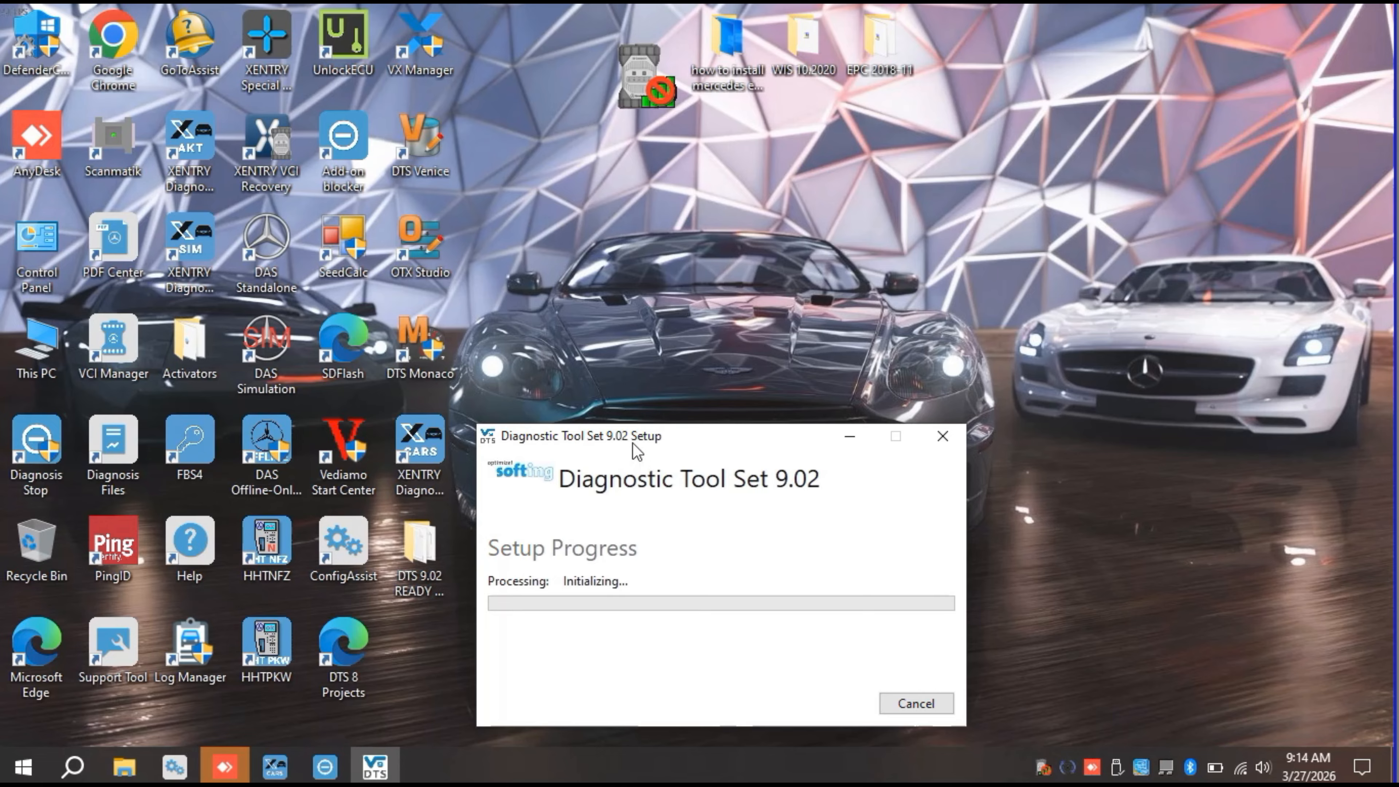
drag(631, 442, 650, 223)
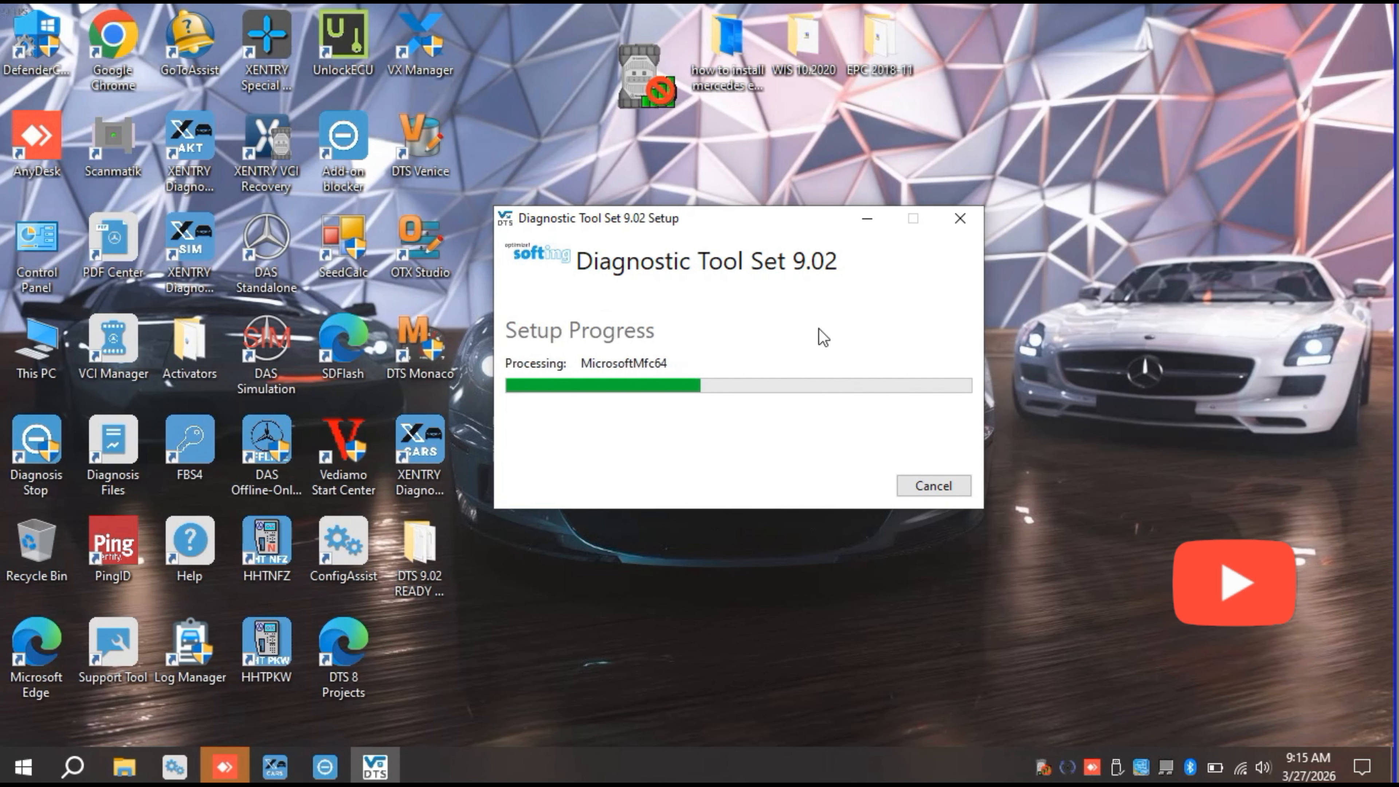
right_click(1142, 136)
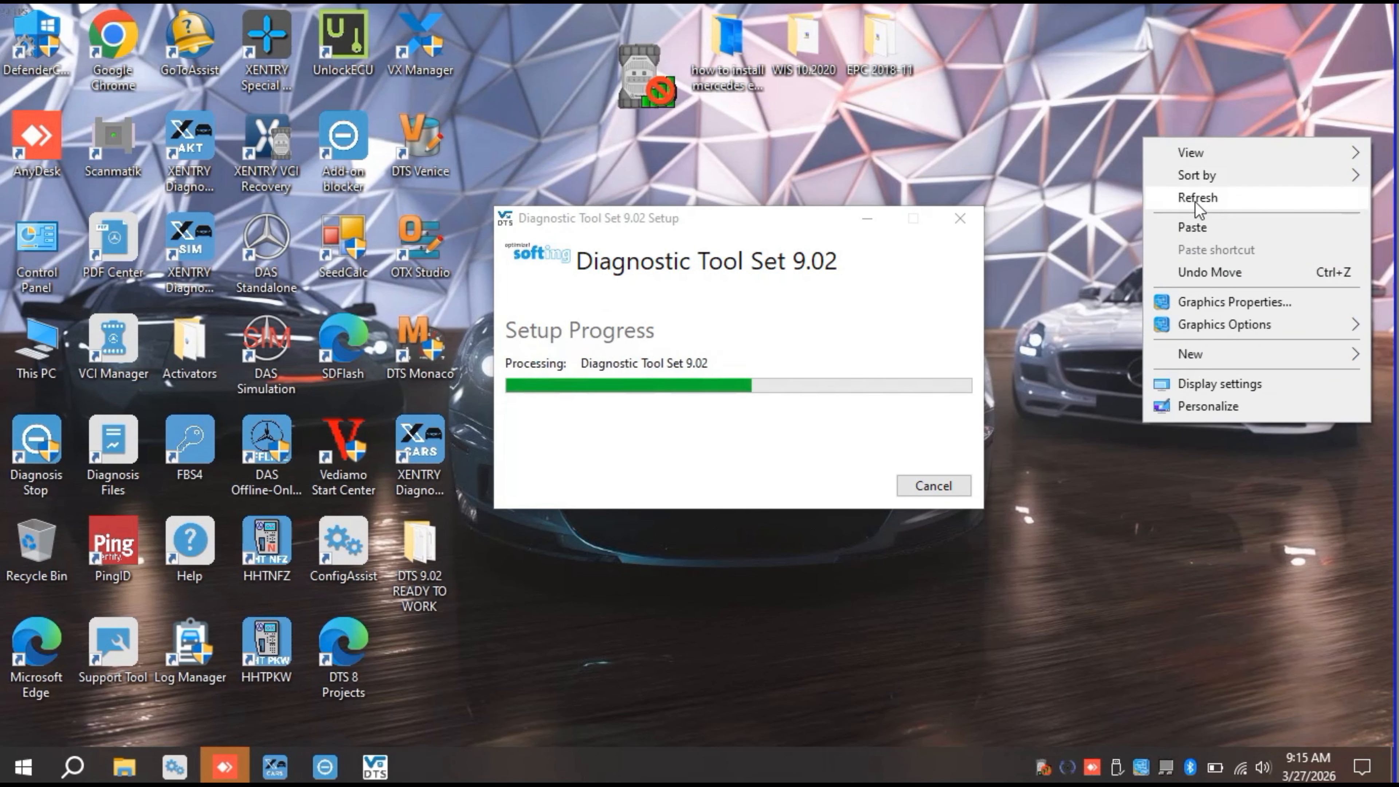
click(1194, 199)
right_click(1160, 158)
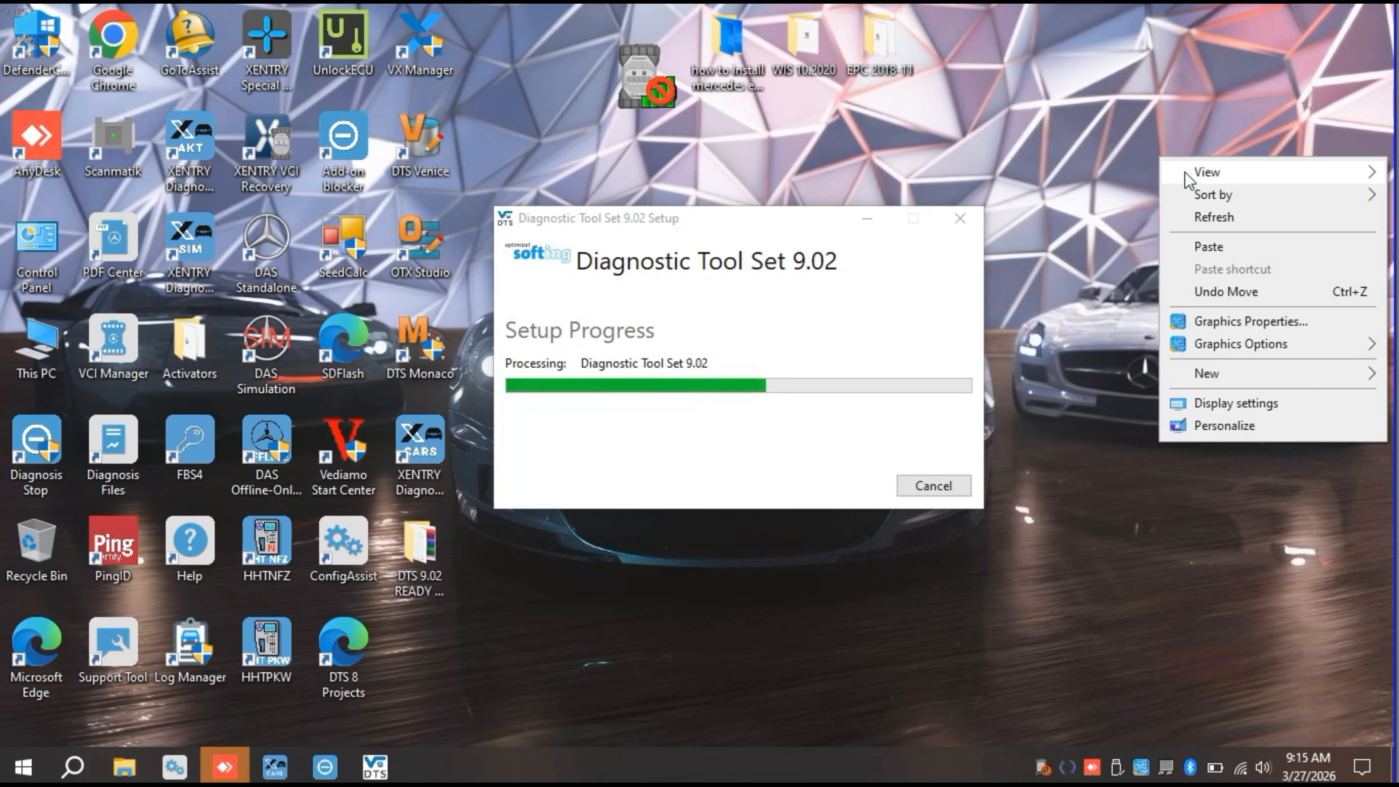
click(1207, 219)
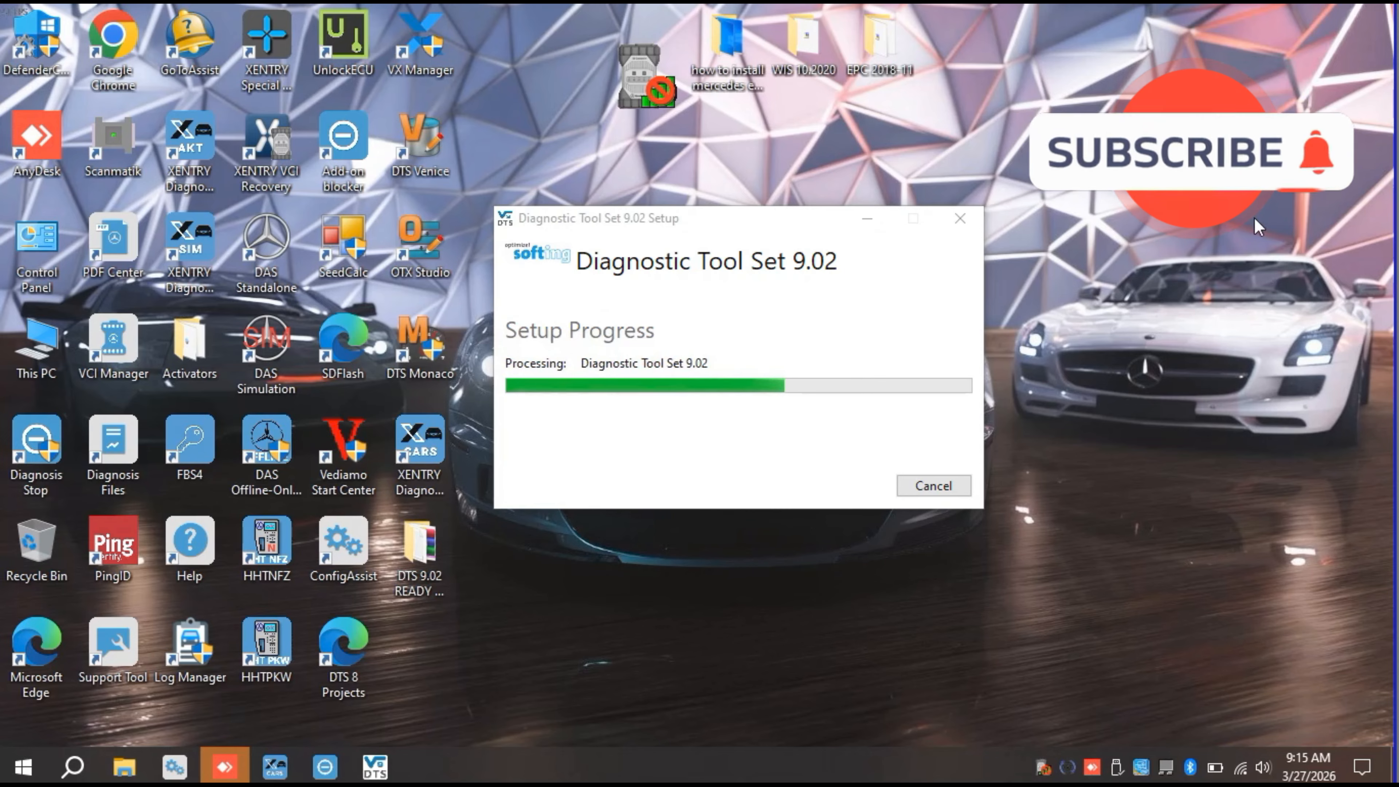
right_click(1075, 105)
click(1146, 165)
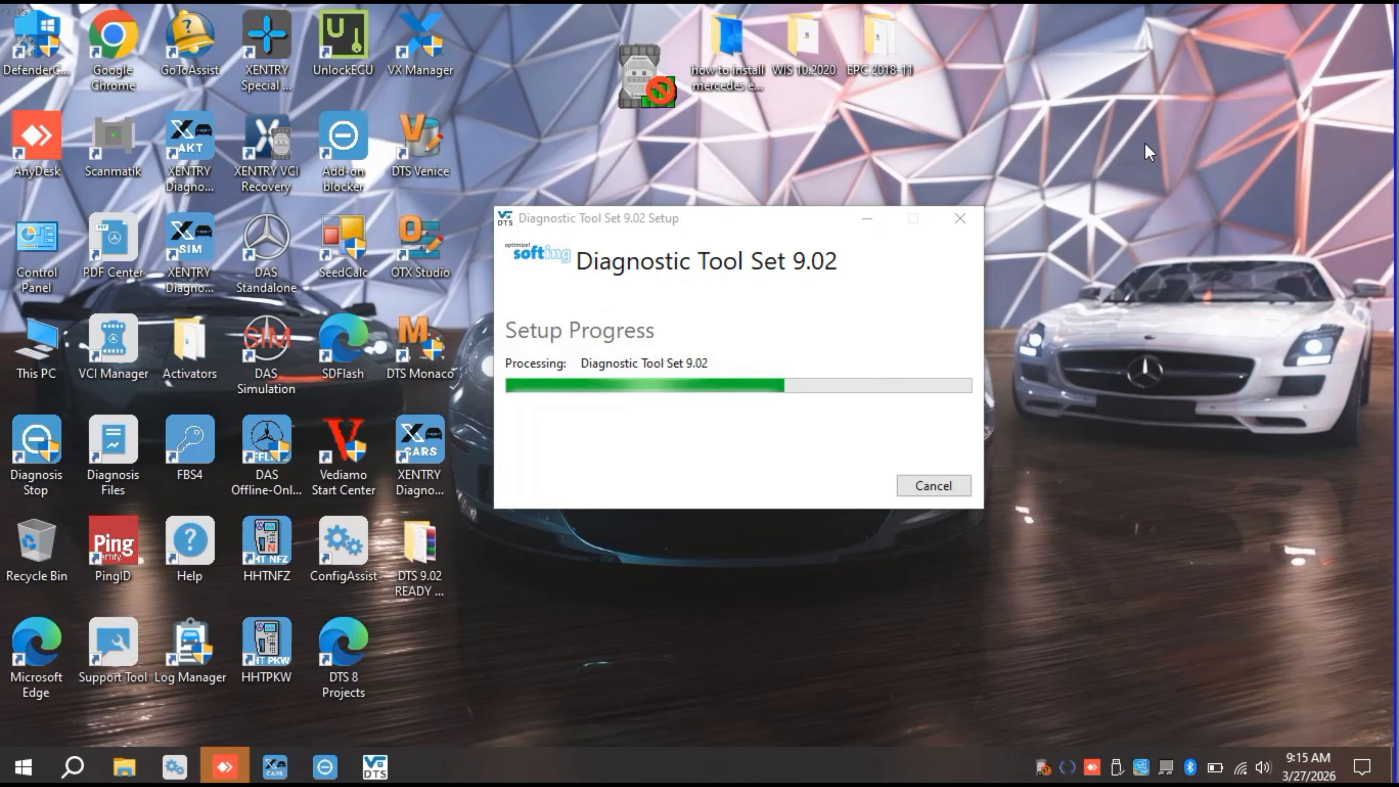
right_click(1146, 142)
click(1215, 205)
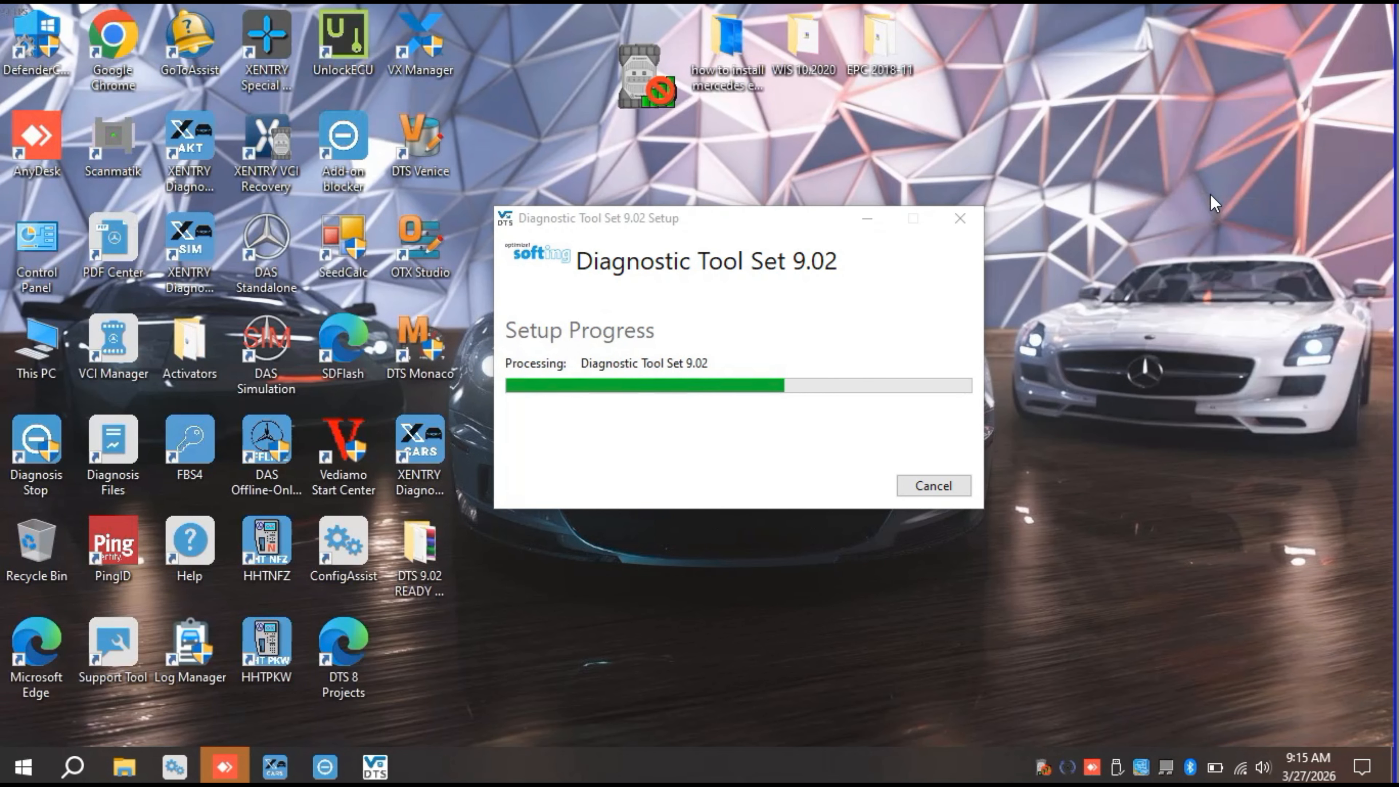
right_click(1185, 152)
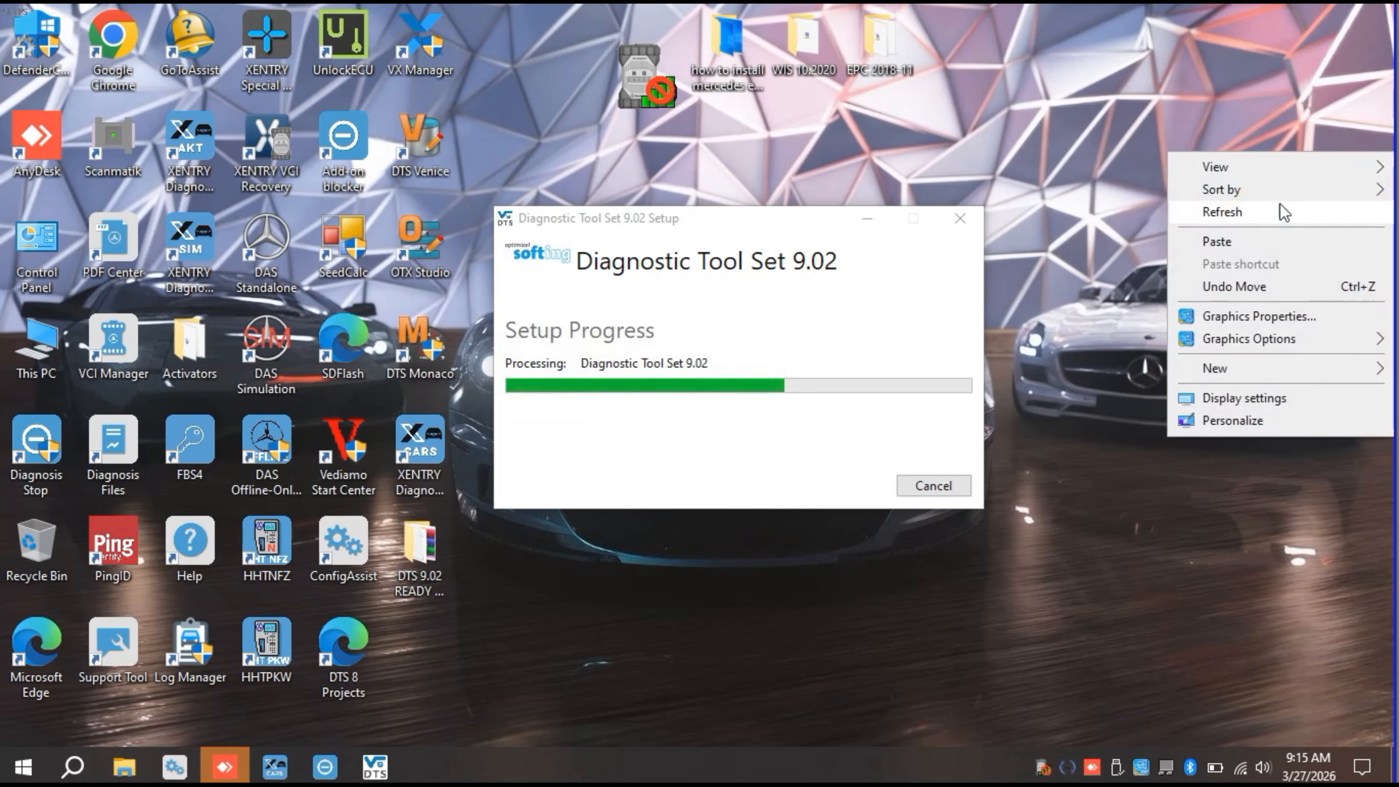
click(1267, 215)
right_click(1260, 127)
click(1278, 189)
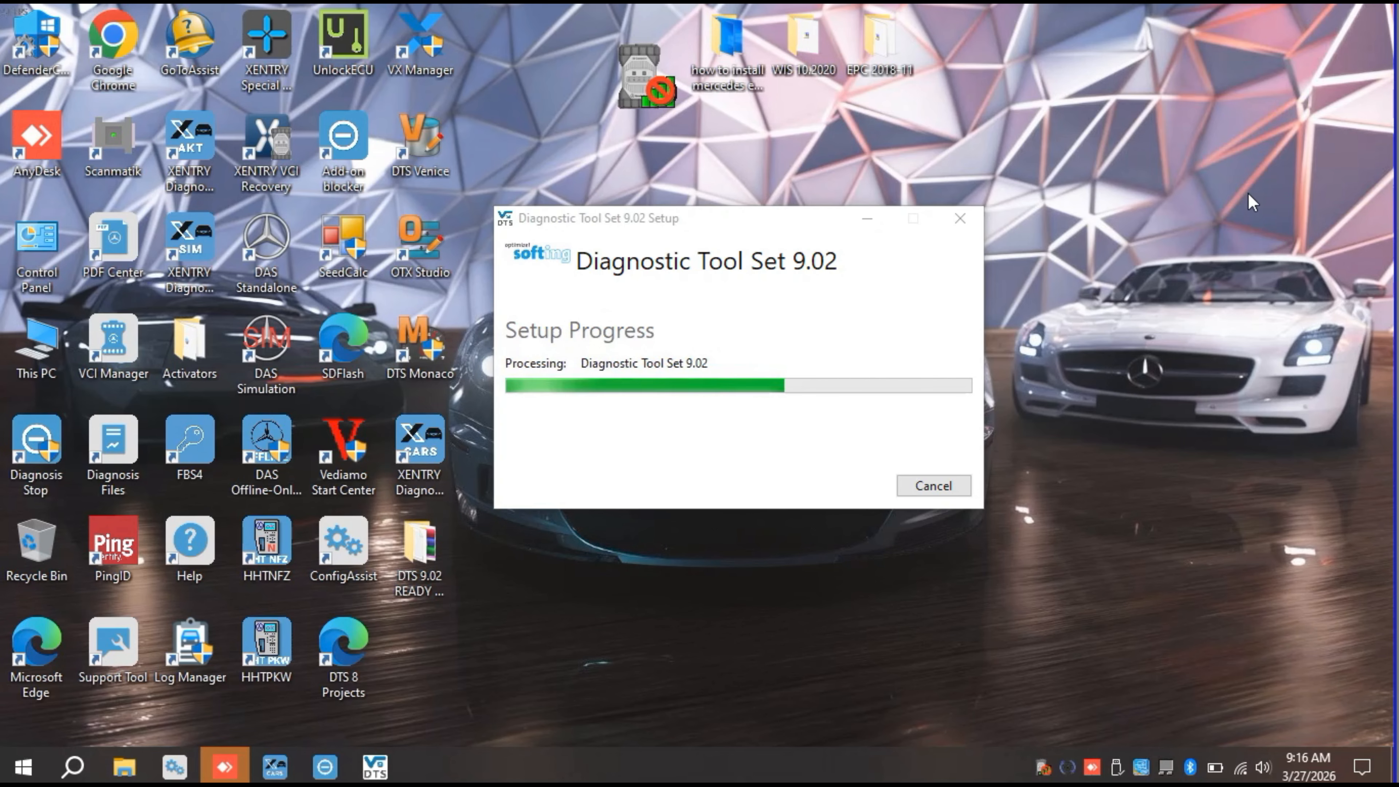
right_click(1190, 115)
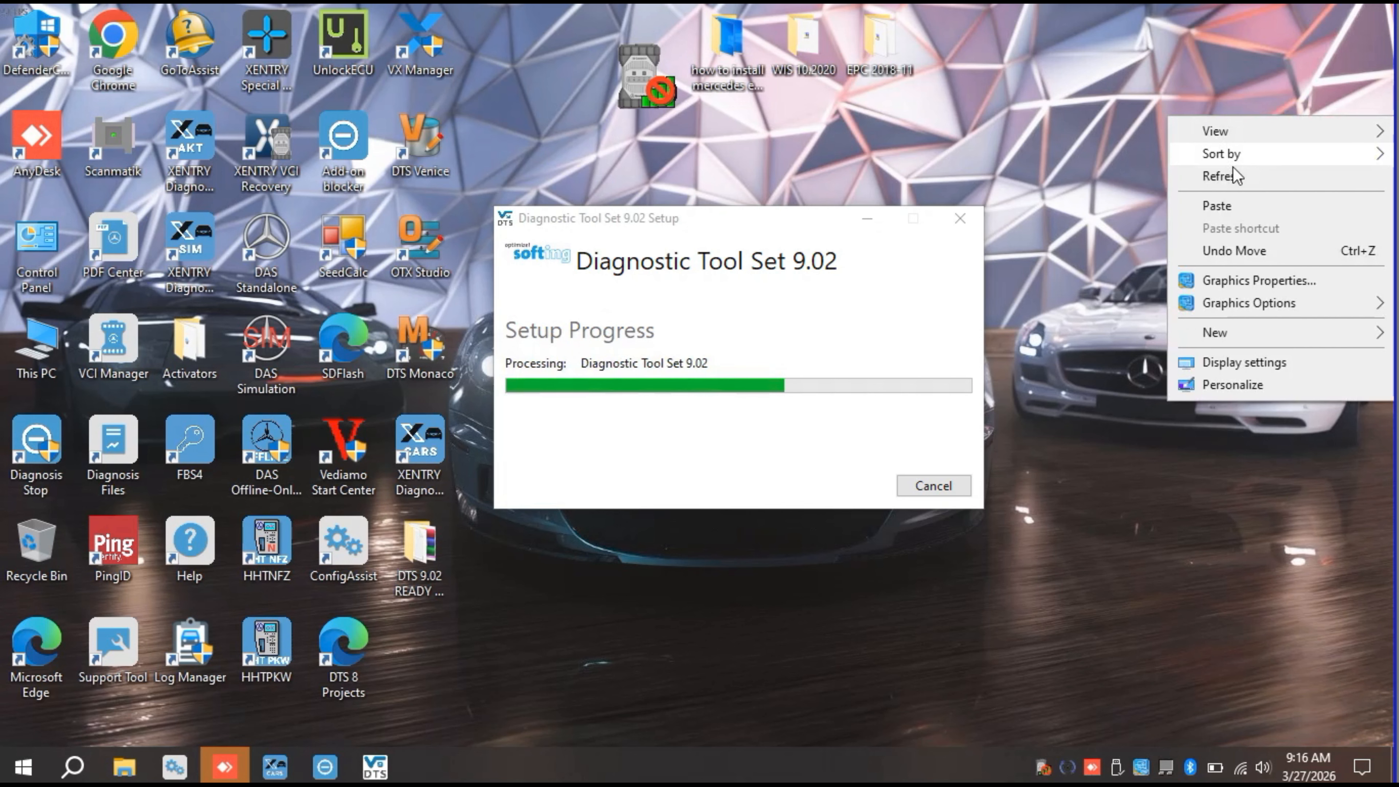
click(1233, 168)
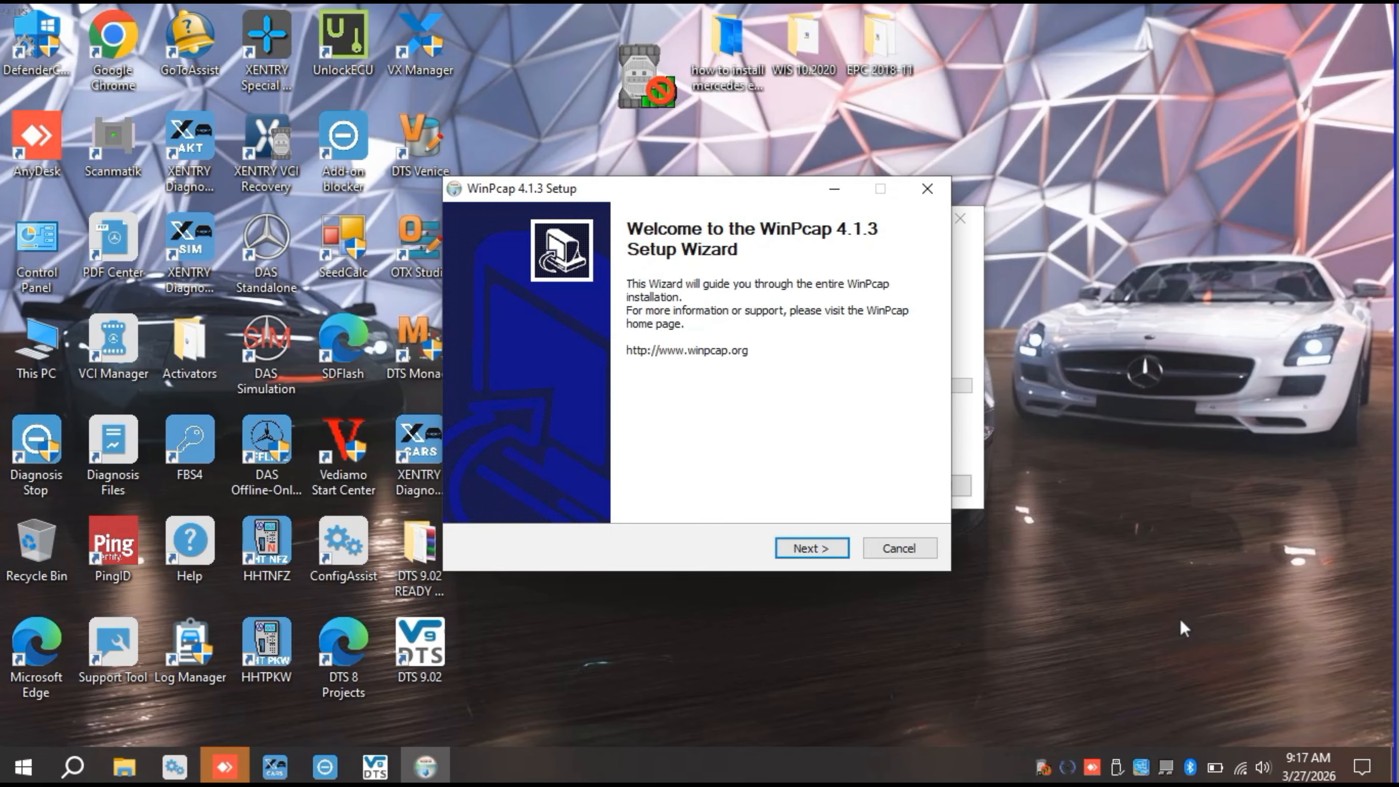
Step: Install WinPcap 4.1.3 with its driver starting automatically at boot, and close the completed Diagnostic Tool Set 9.02 setup
click(834, 552)
click(835, 556)
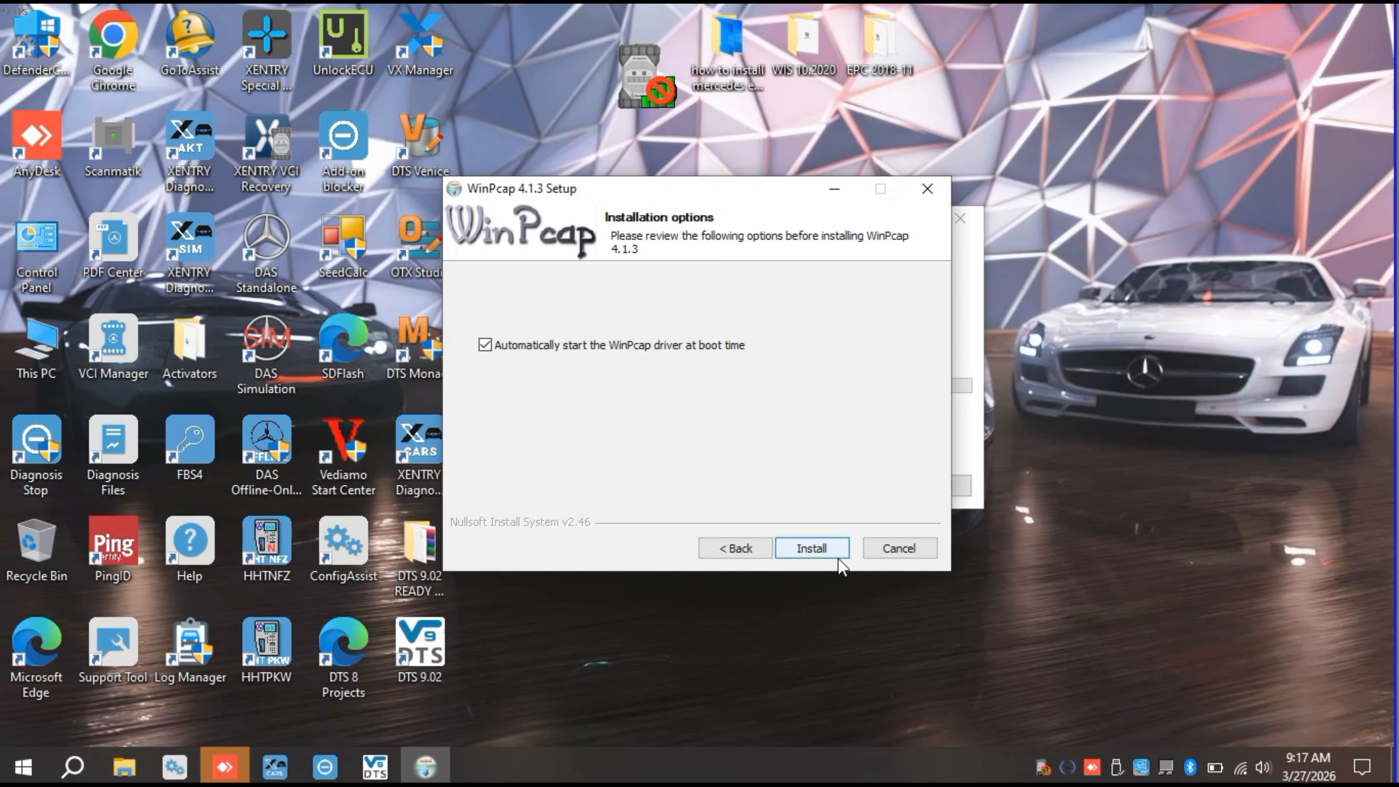
click(809, 548)
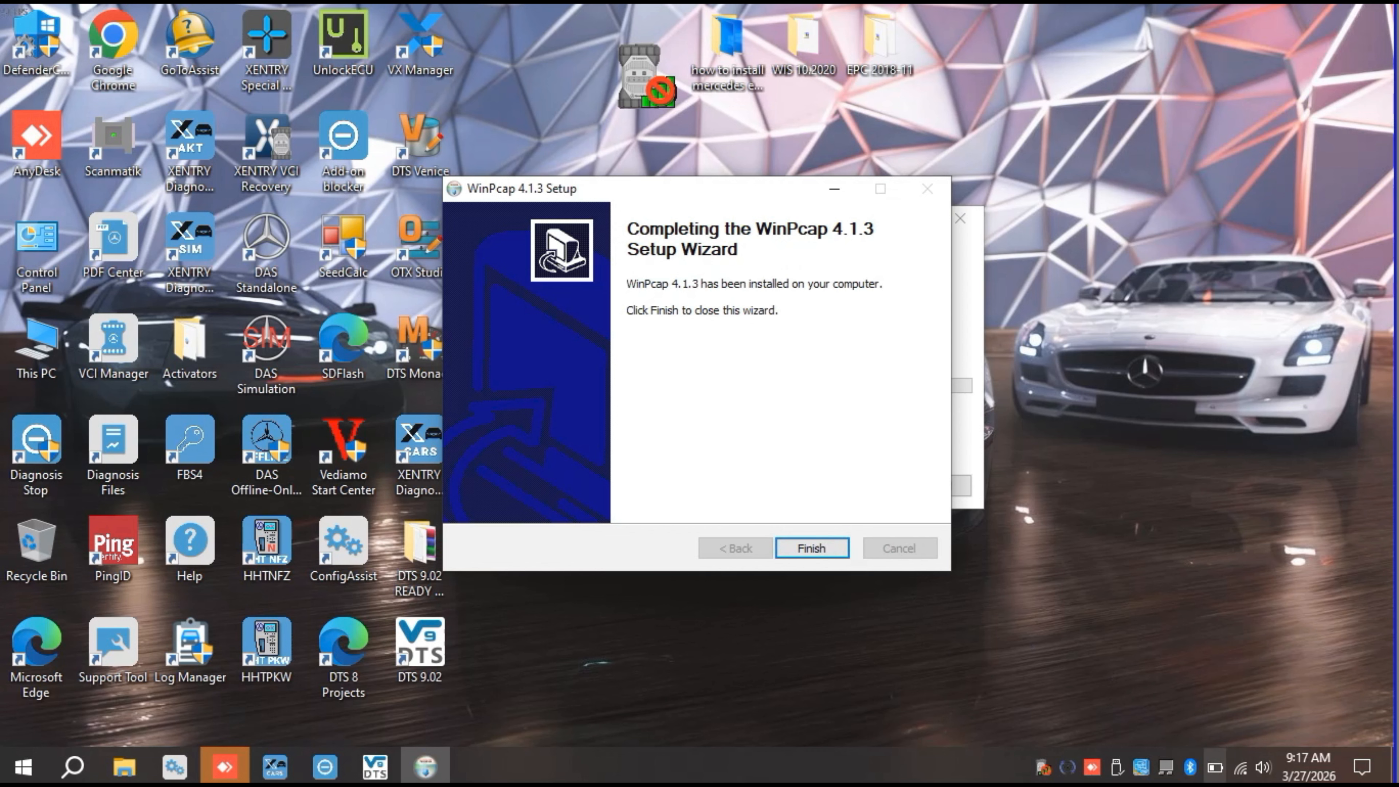
click(812, 548)
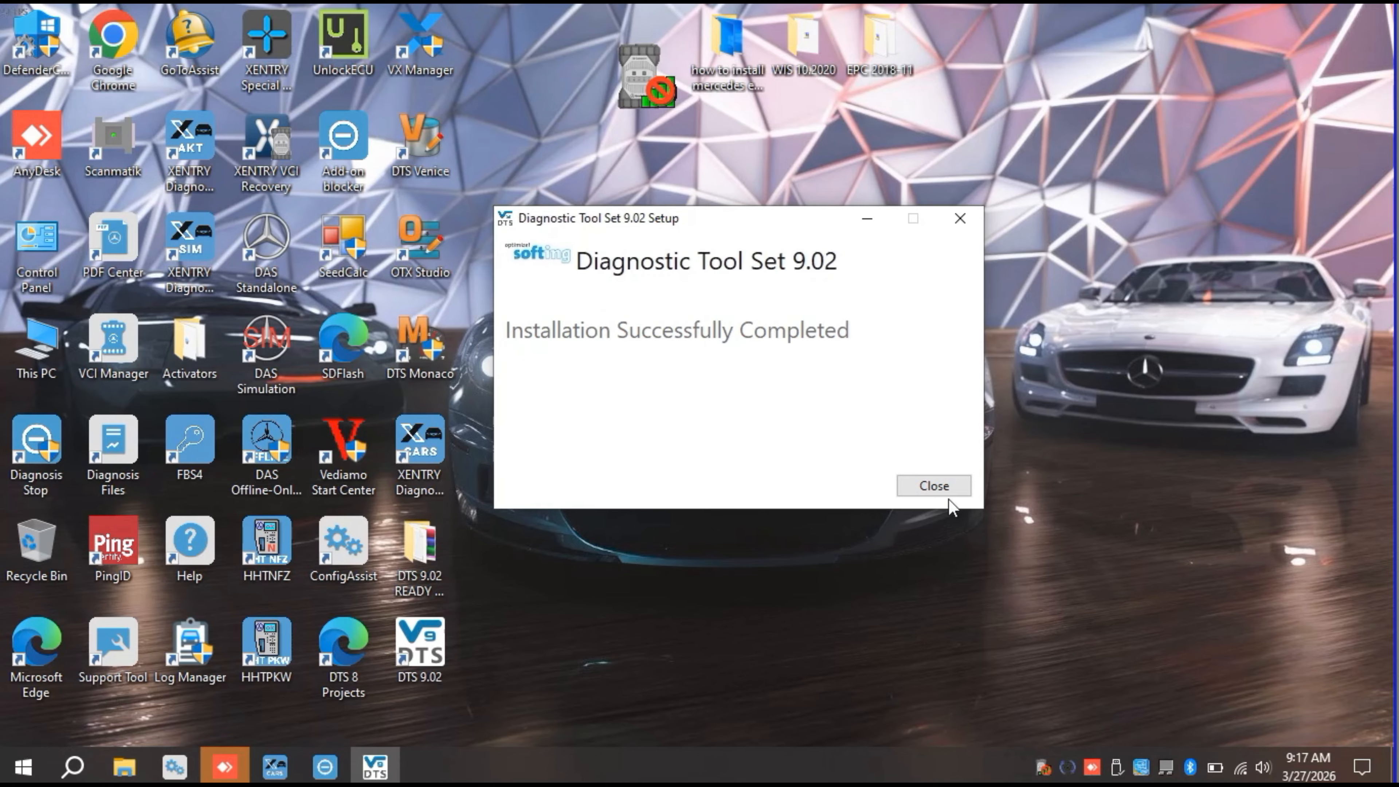
click(936, 486)
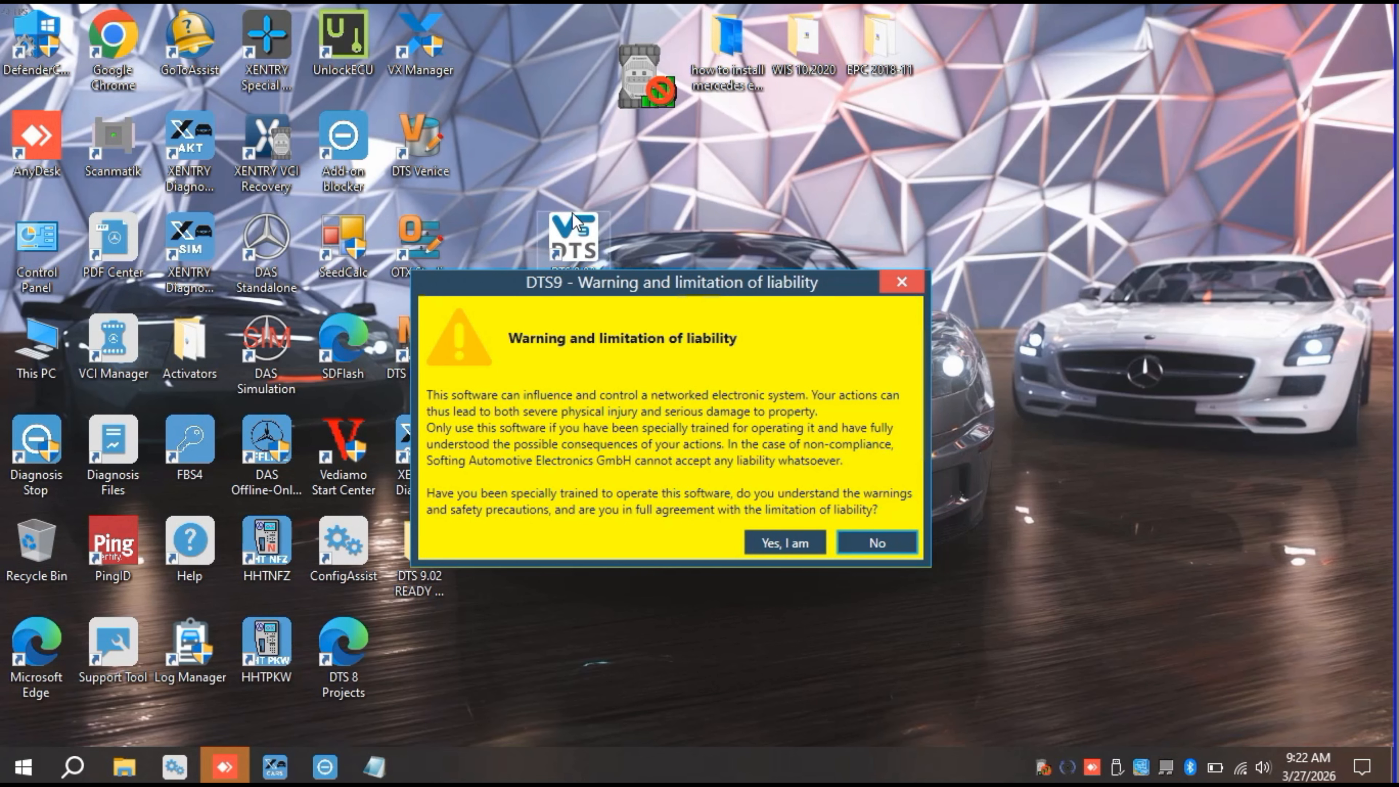
Step: Accept the DTS9 liability warning and allow DTS9 through the firewall on both private and public networks
drag(573, 221, 573, 118)
drag(621, 301, 662, 238)
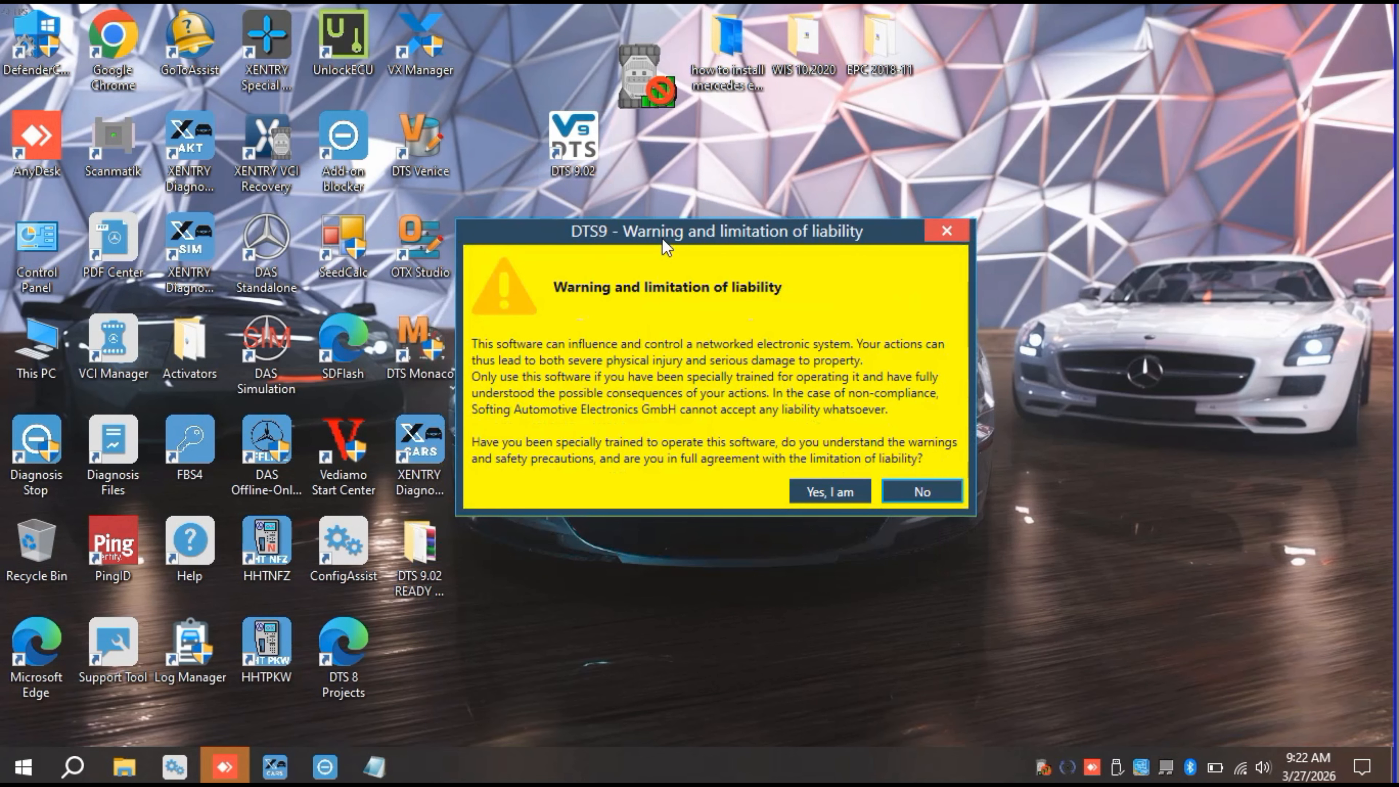
click(822, 498)
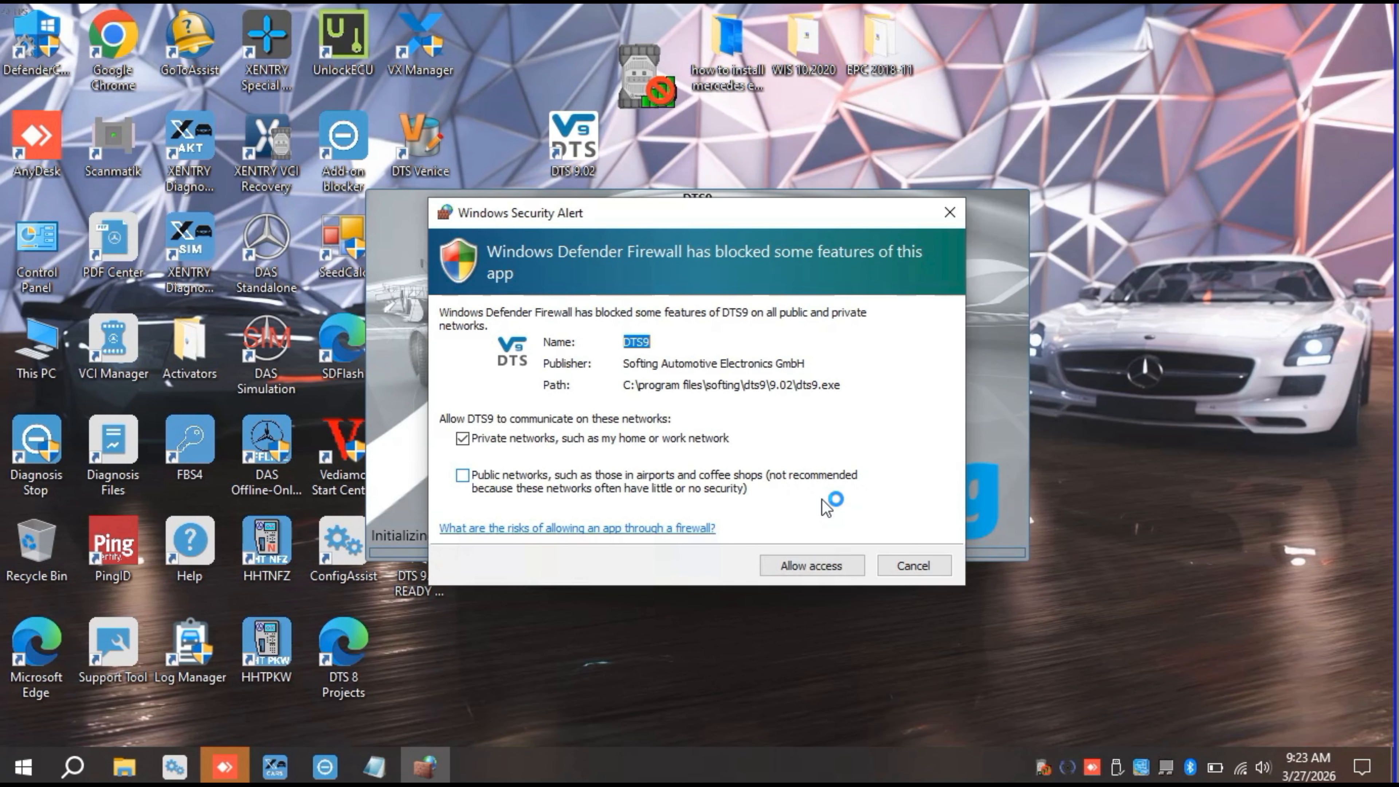
click(463, 477)
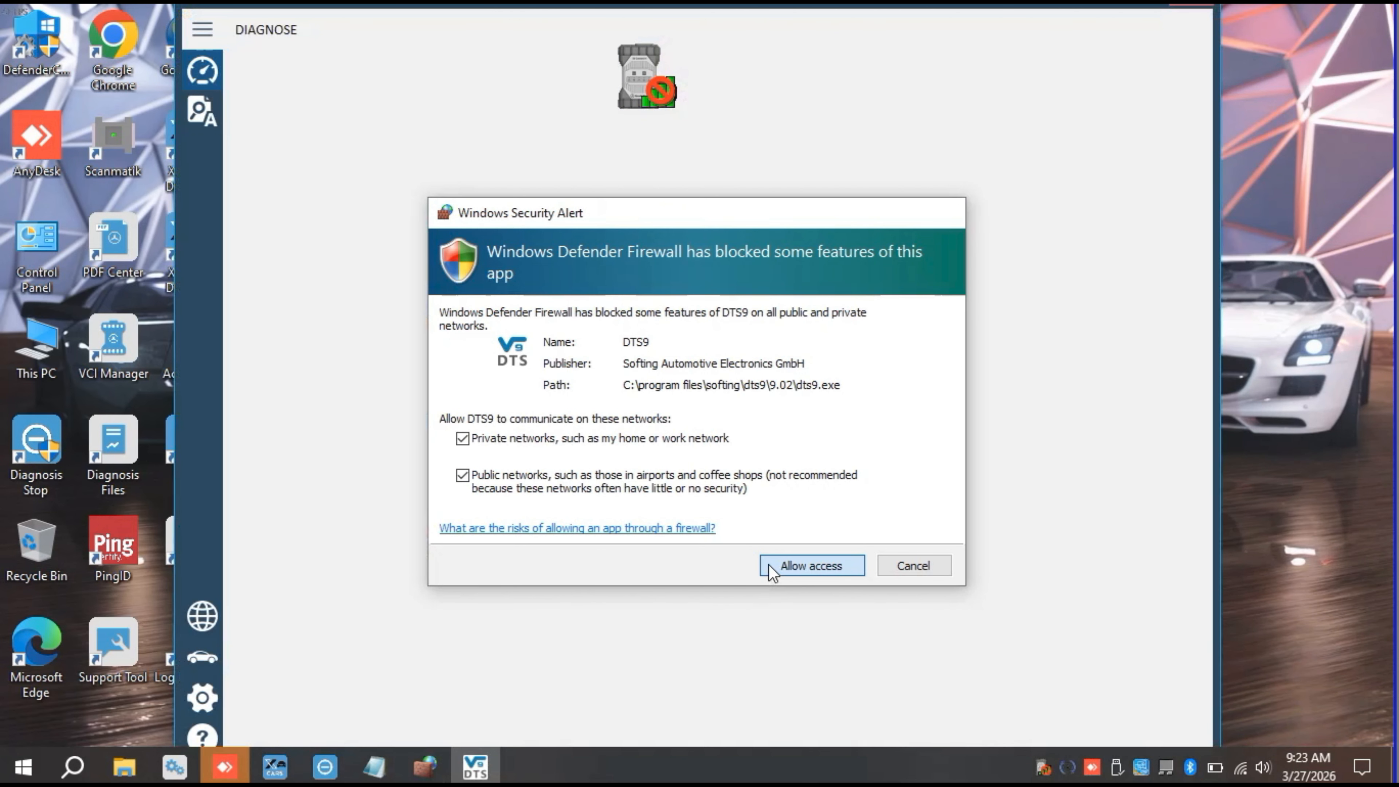
click(772, 570)
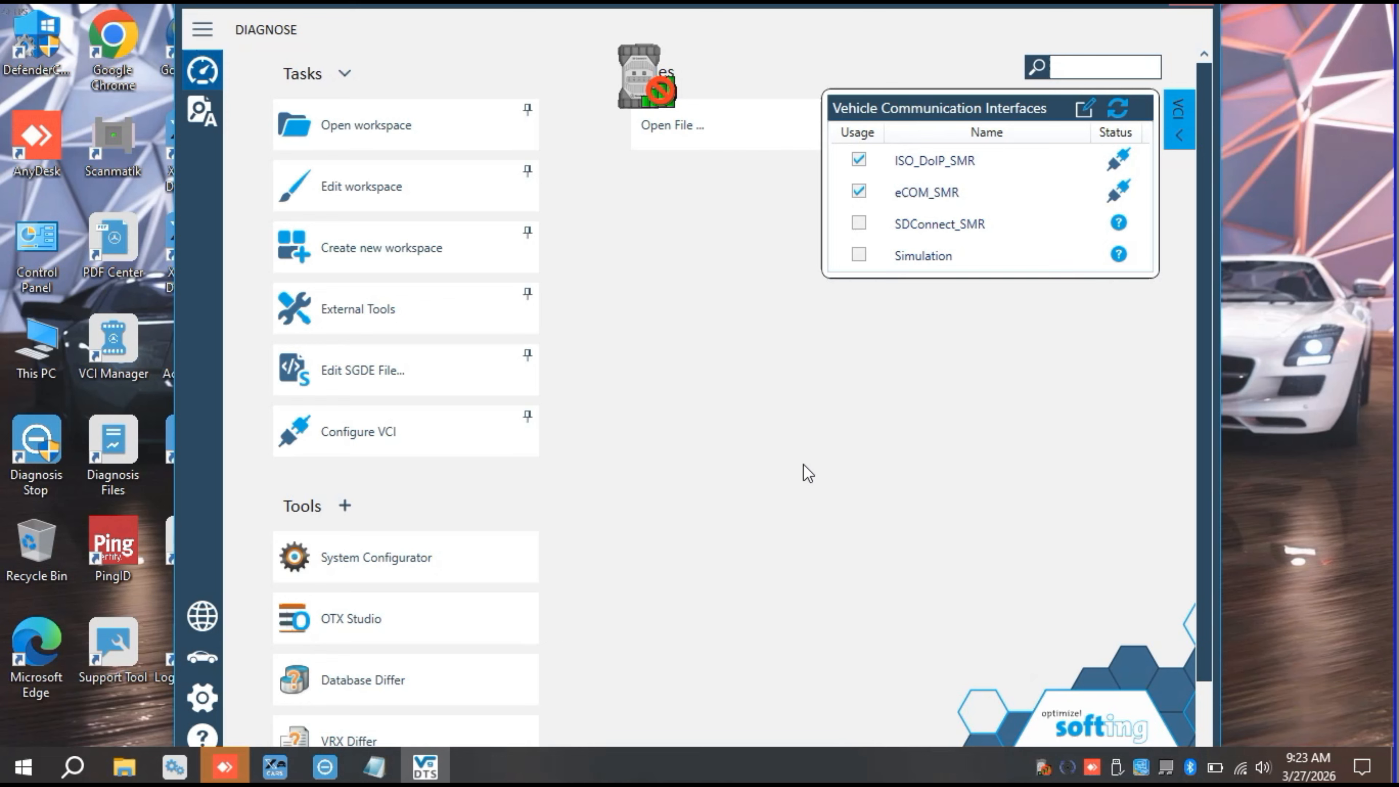
click(199, 113)
click(209, 73)
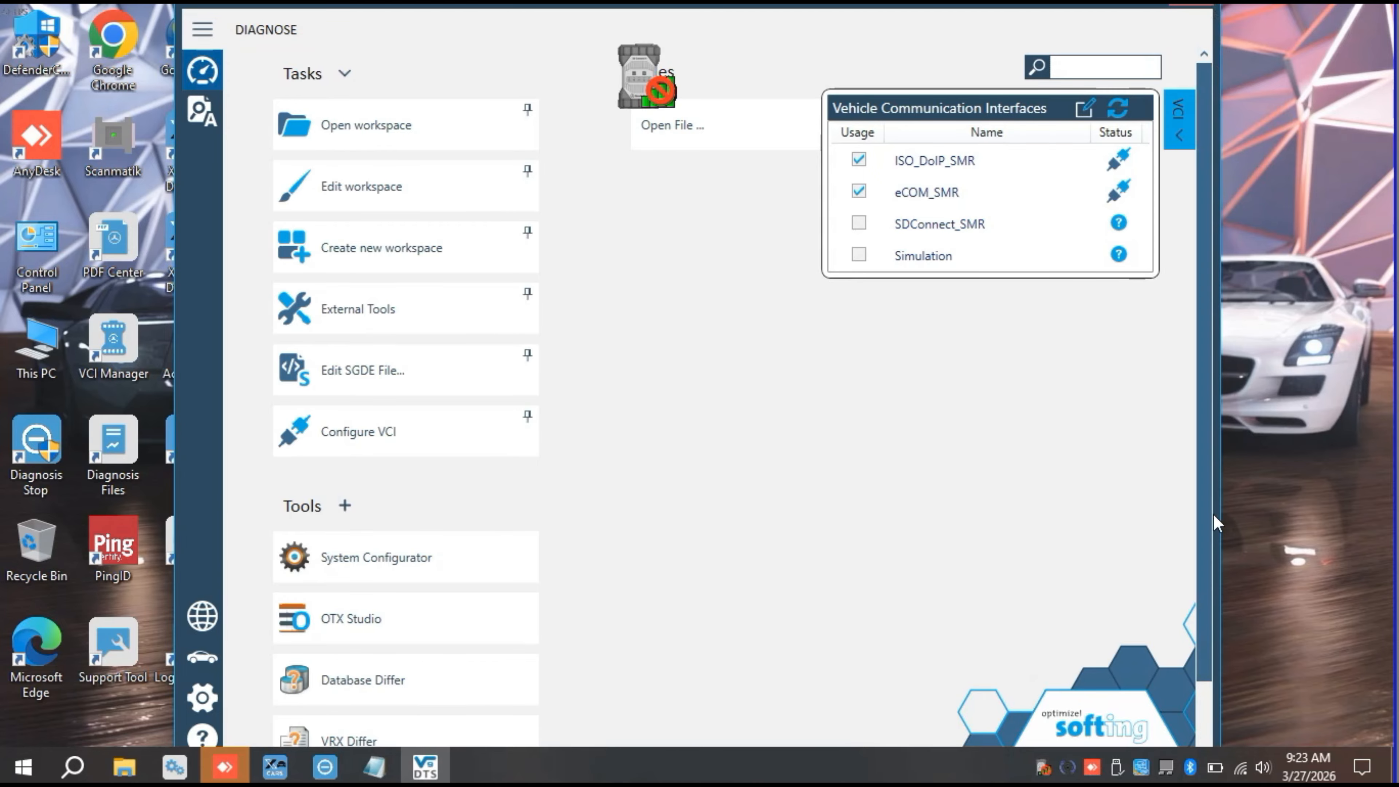
scroll(262, 428, down, 2)
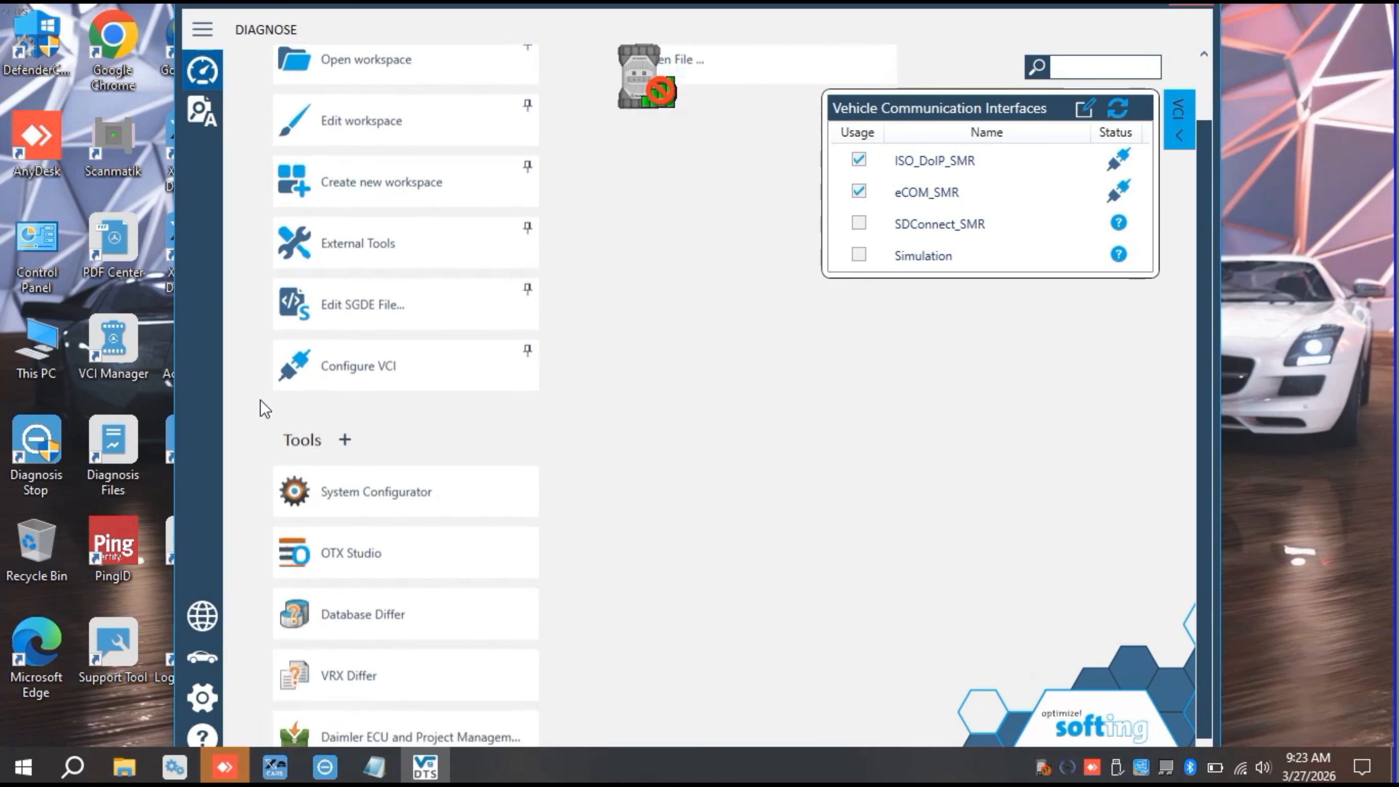
scroll(411, 234, up, 2)
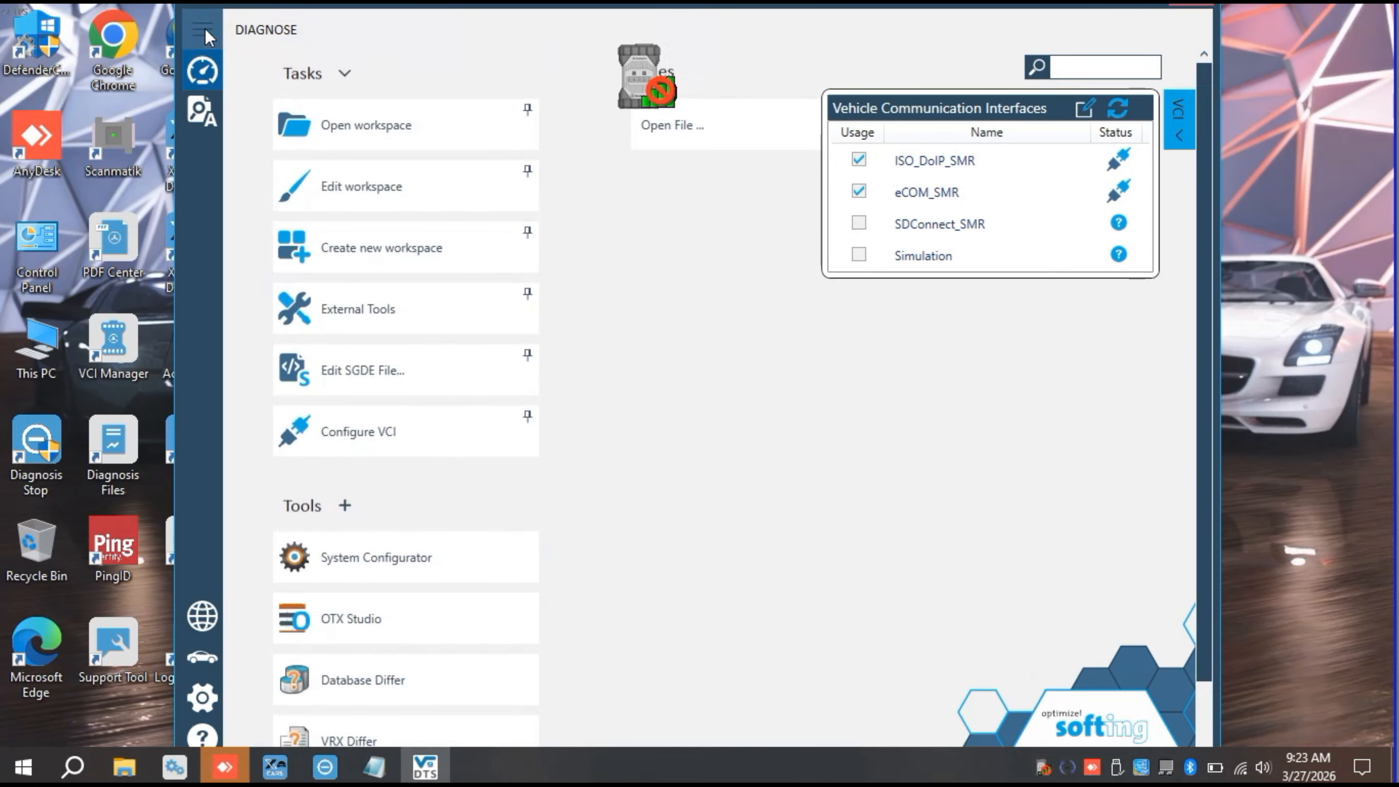
Step: Open the Licensing settings and refresh the list of licensed products
click(203, 30)
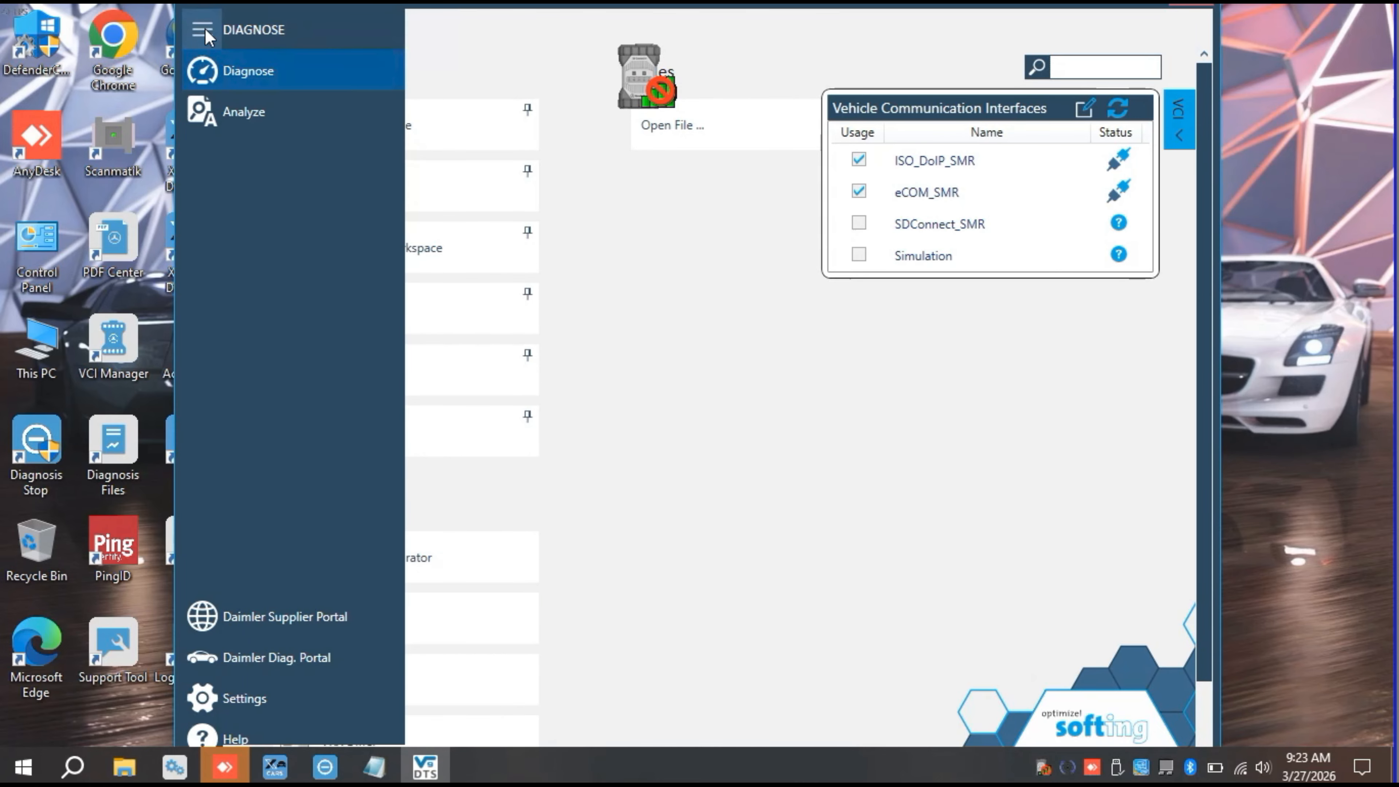
click(245, 699)
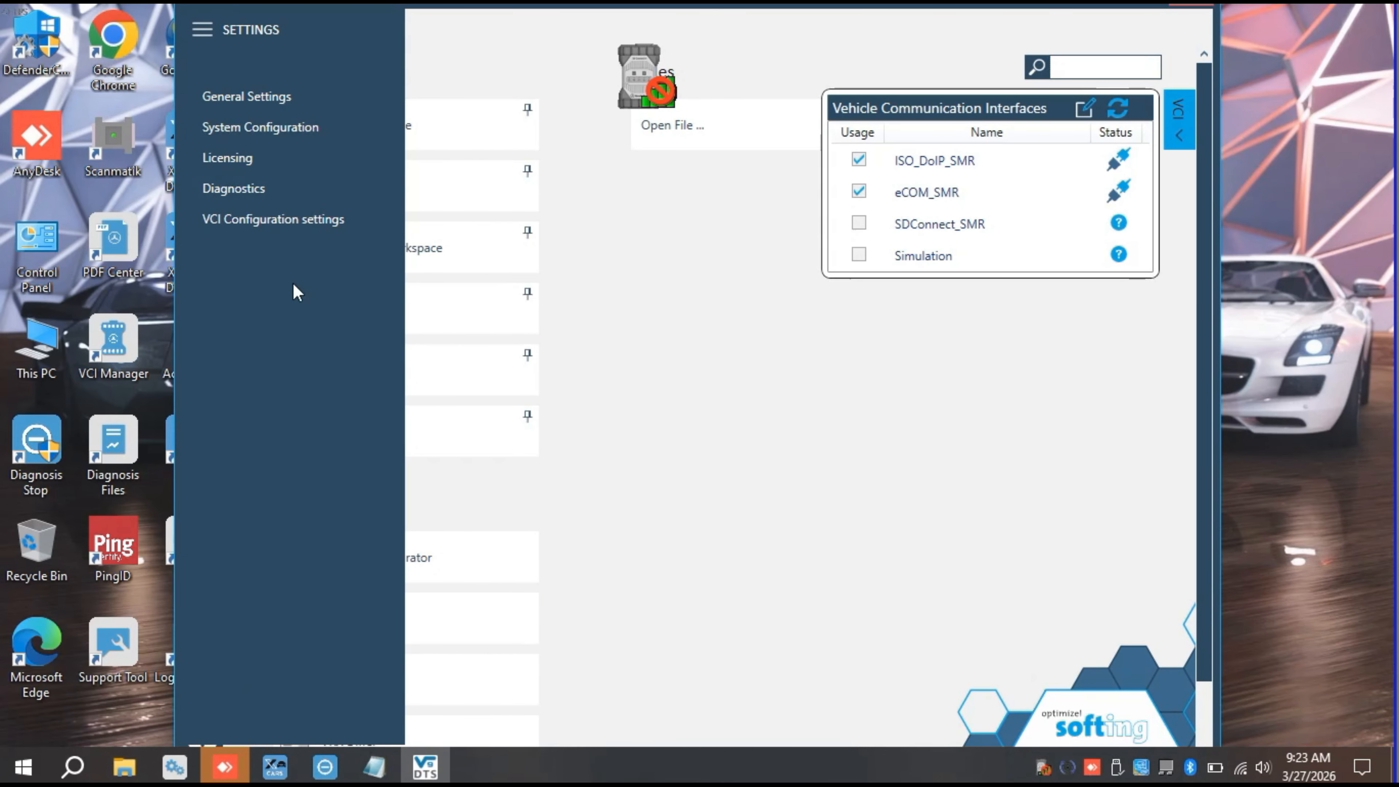
click(256, 152)
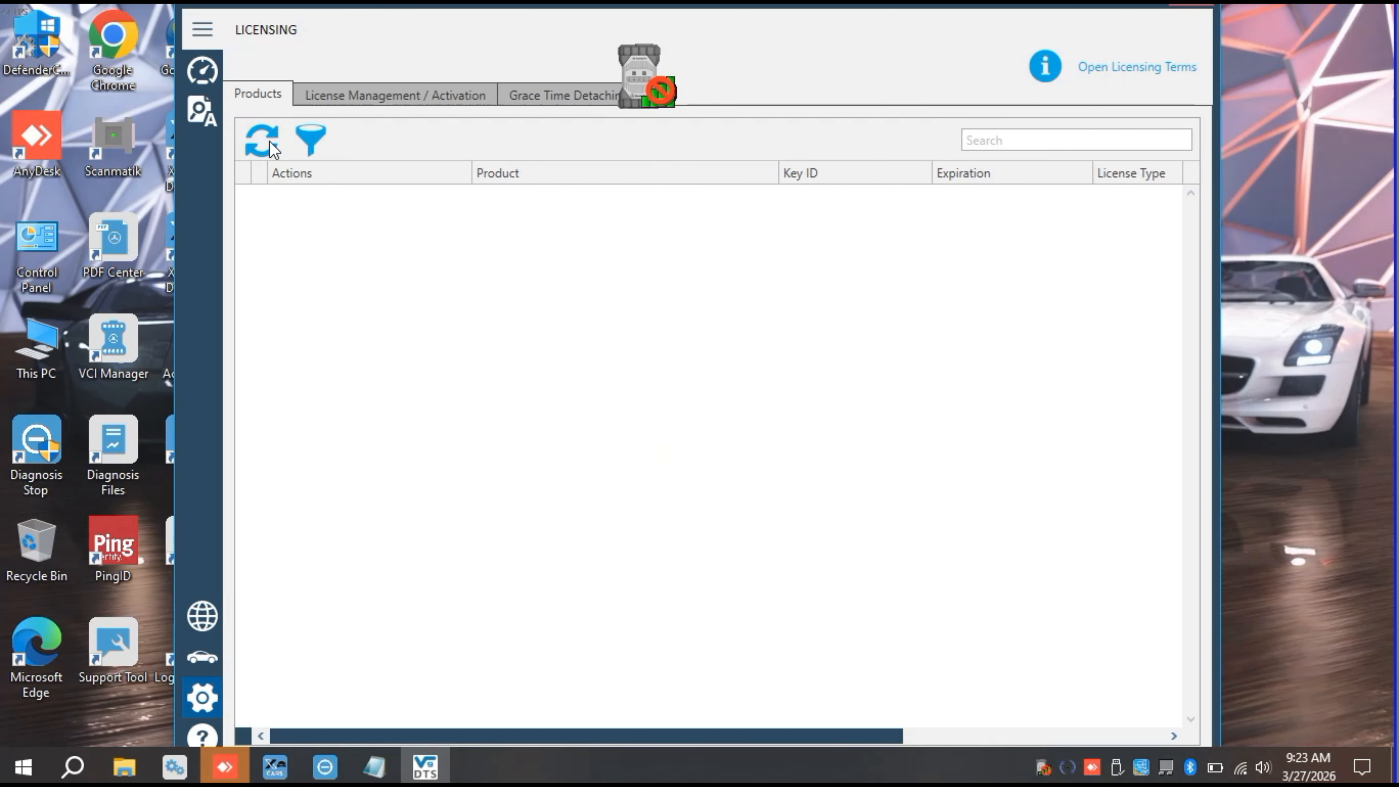
click(271, 148)
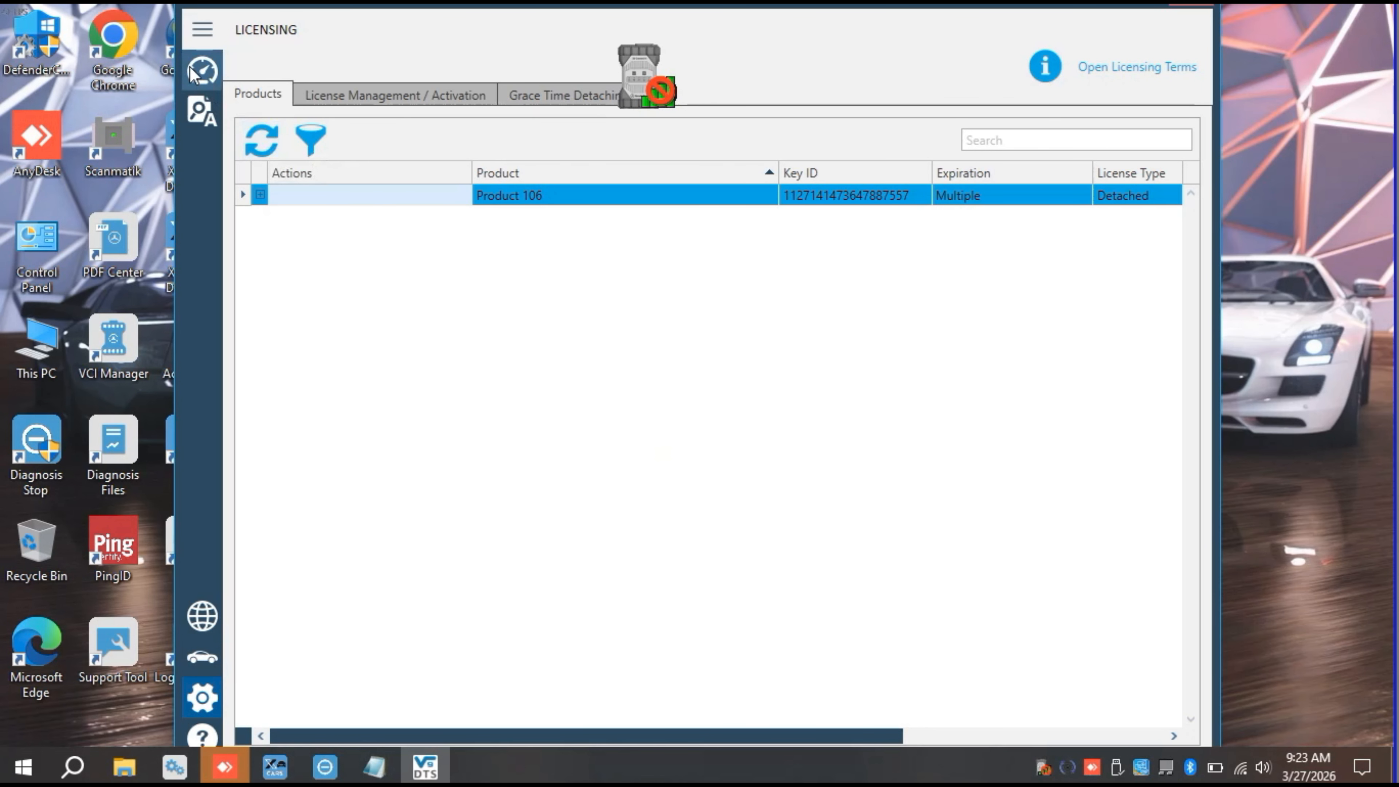
Step: Return to the Diagnose page and check the local projects through Open workspace and Edit workspace, closing the project window each time
click(209, 88)
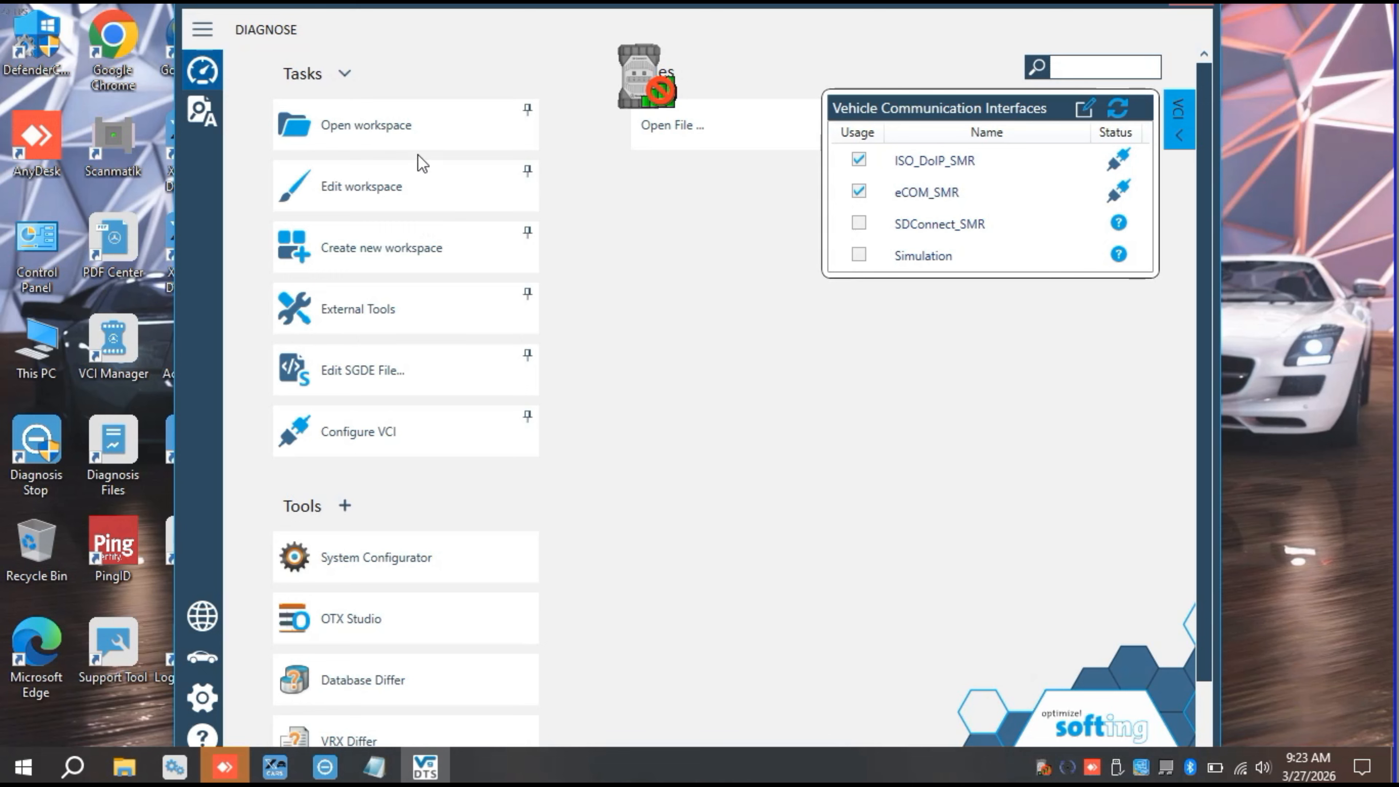
click(418, 130)
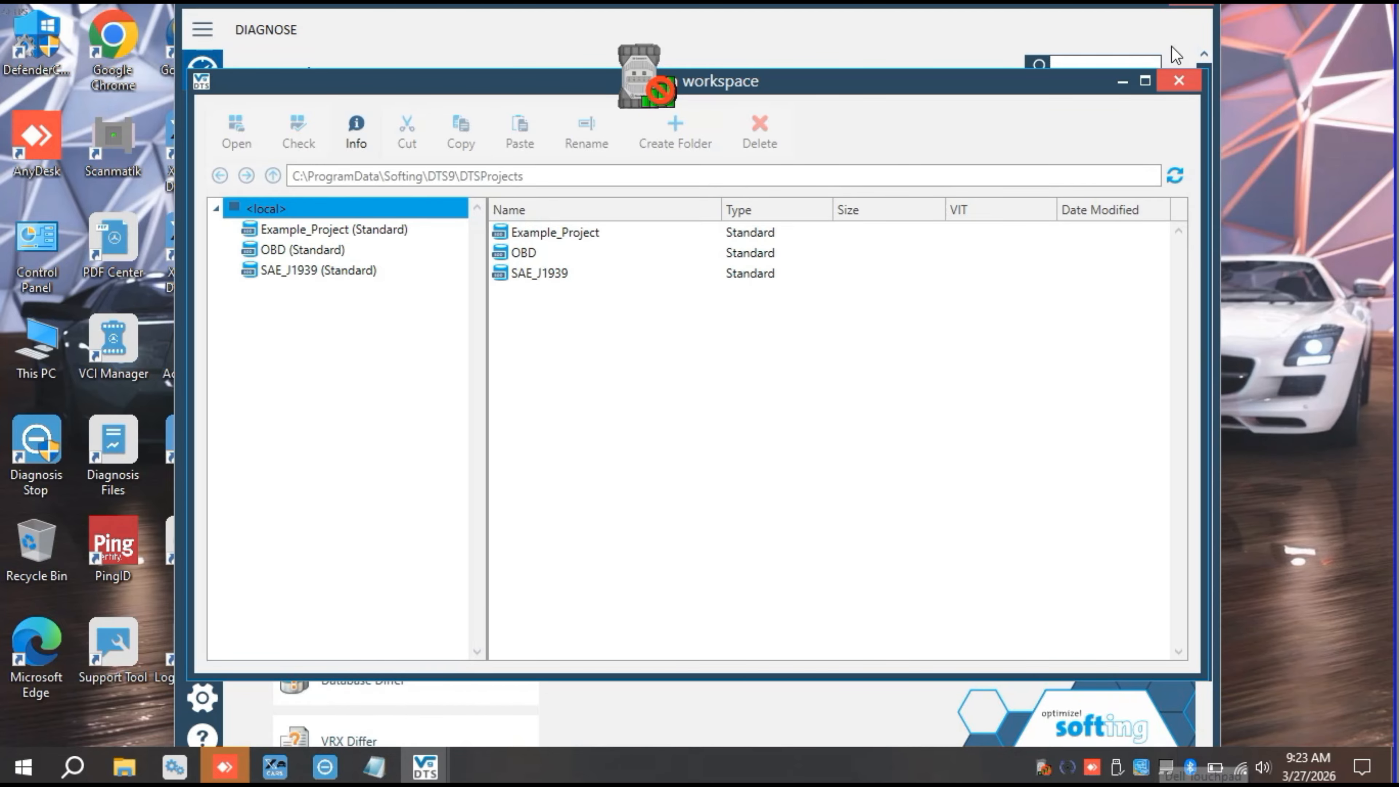
click(1178, 81)
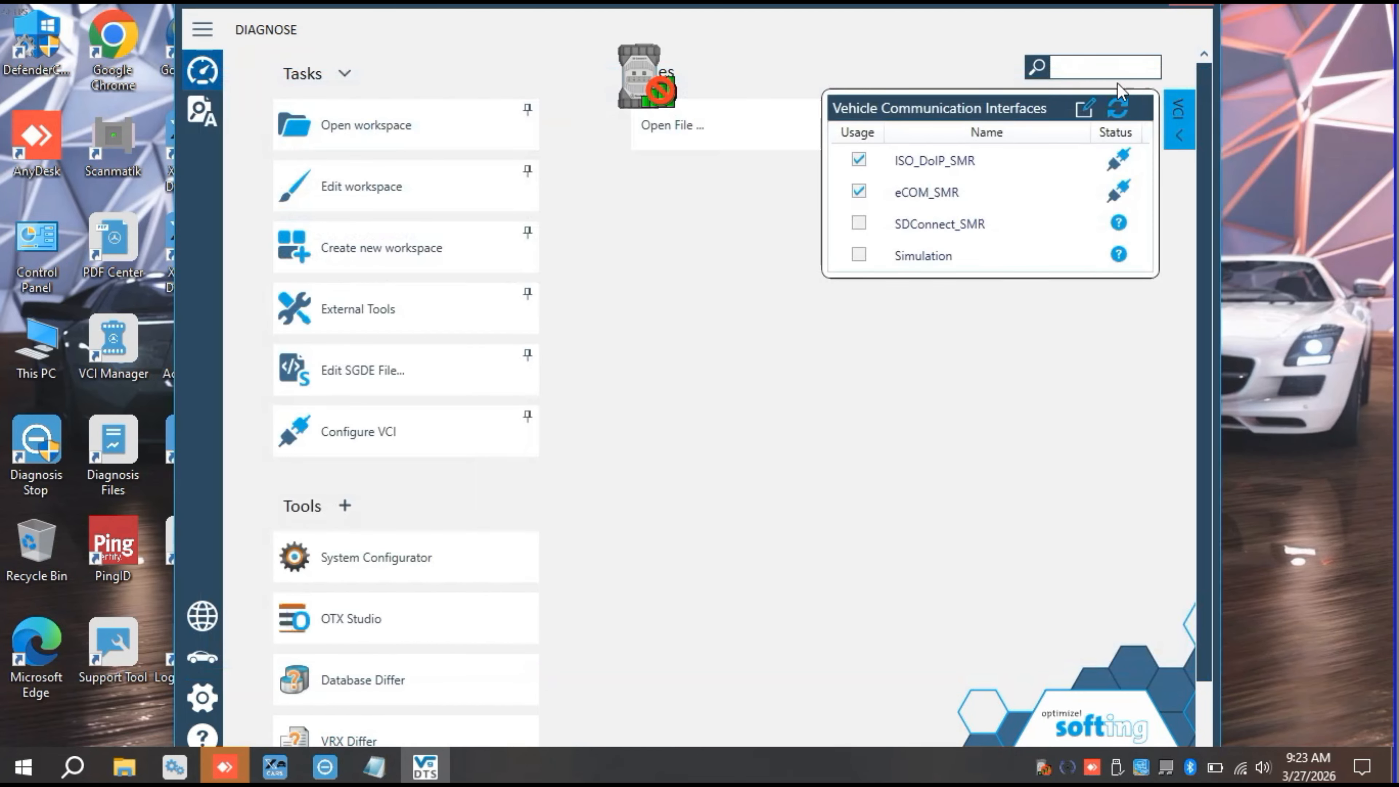
click(423, 184)
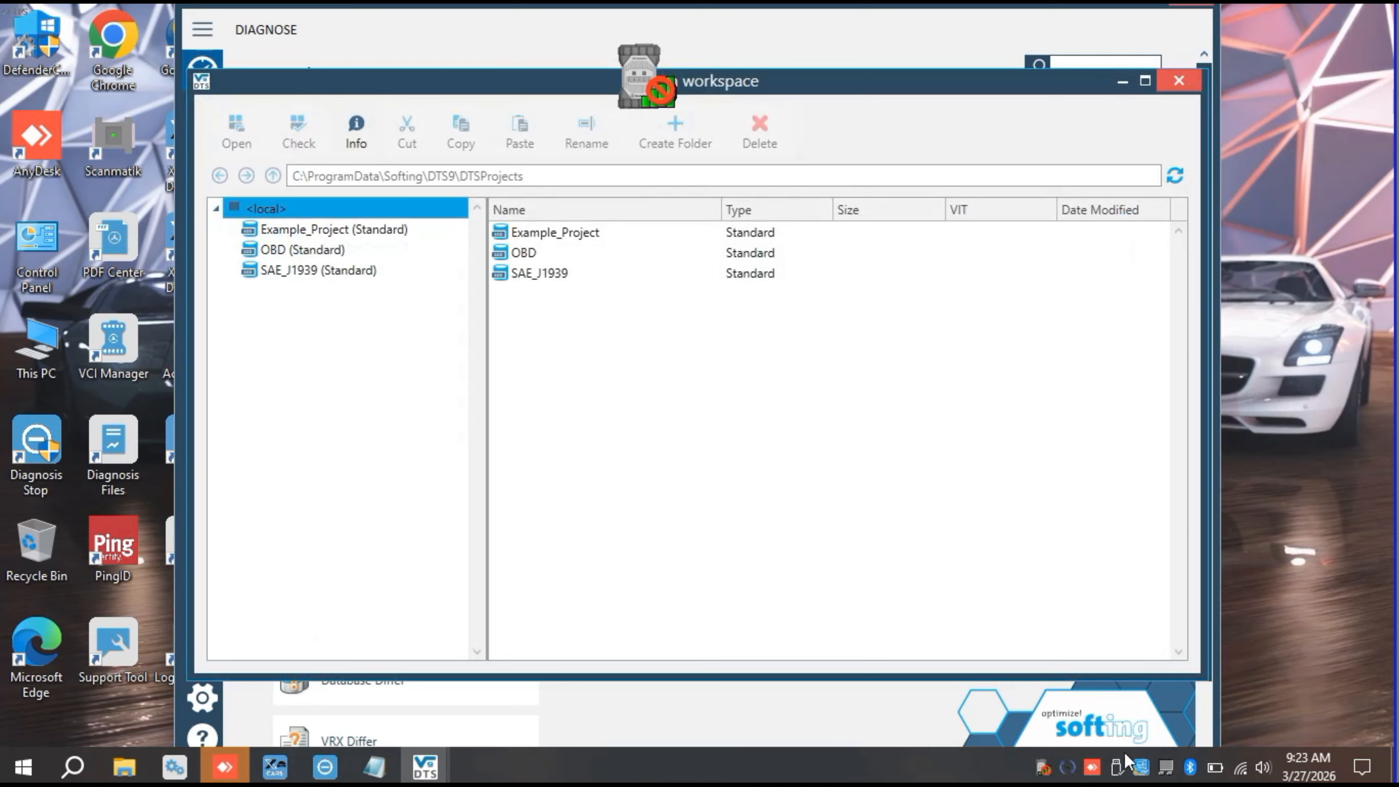
click(1178, 81)
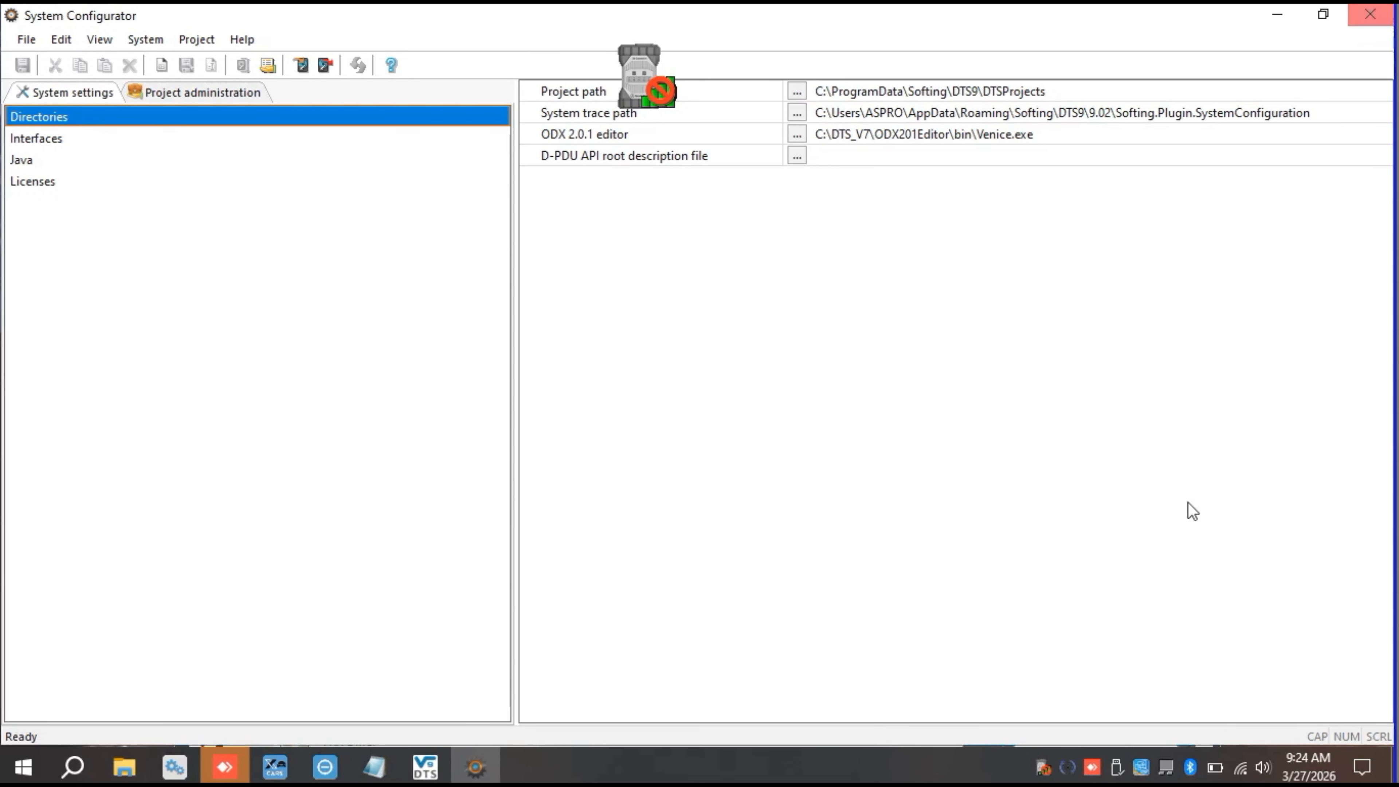
Step: Close the System Configurator and exit DTS9 to return to the desktop
click(1370, 14)
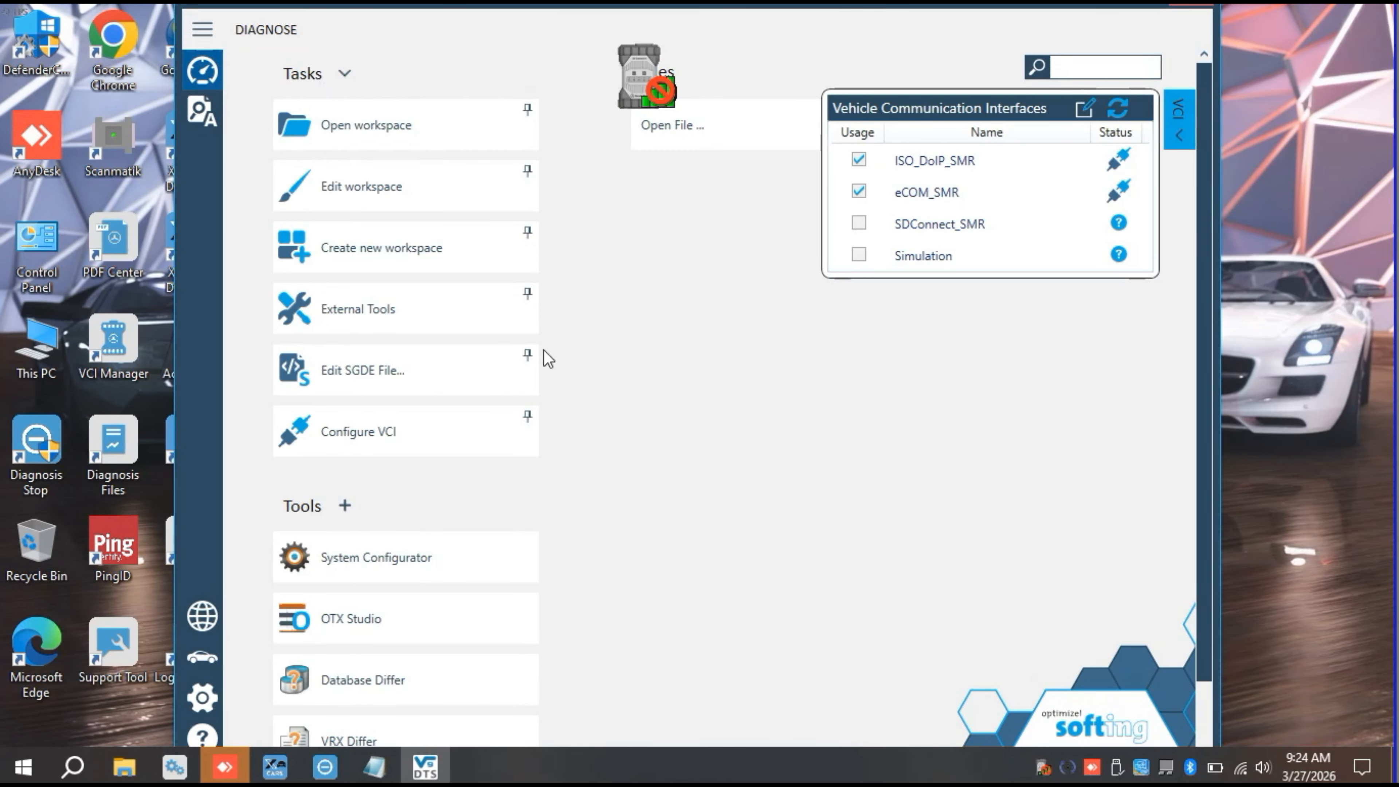
scroll(714, 425, down, 1)
click(1198, 14)
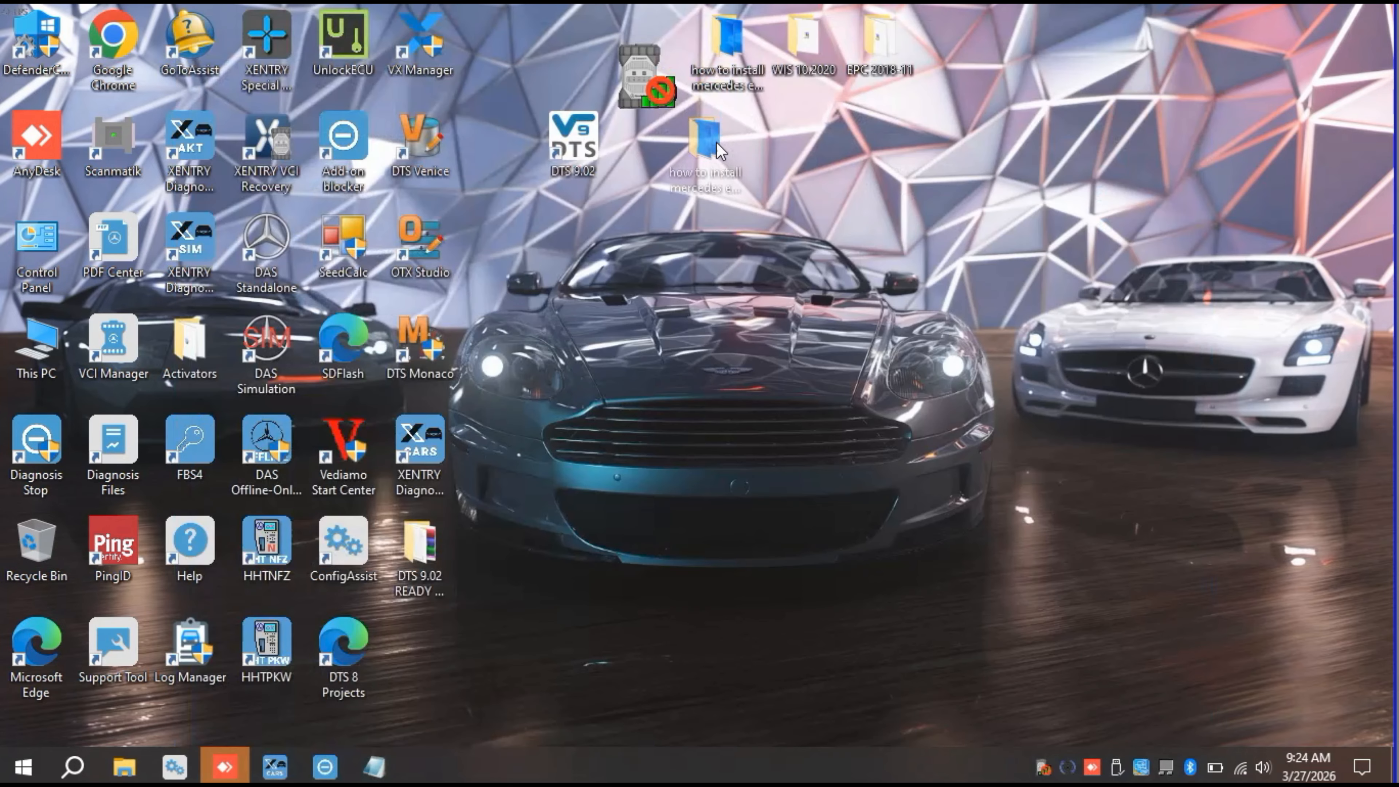
drag(718, 148, 735, 47)
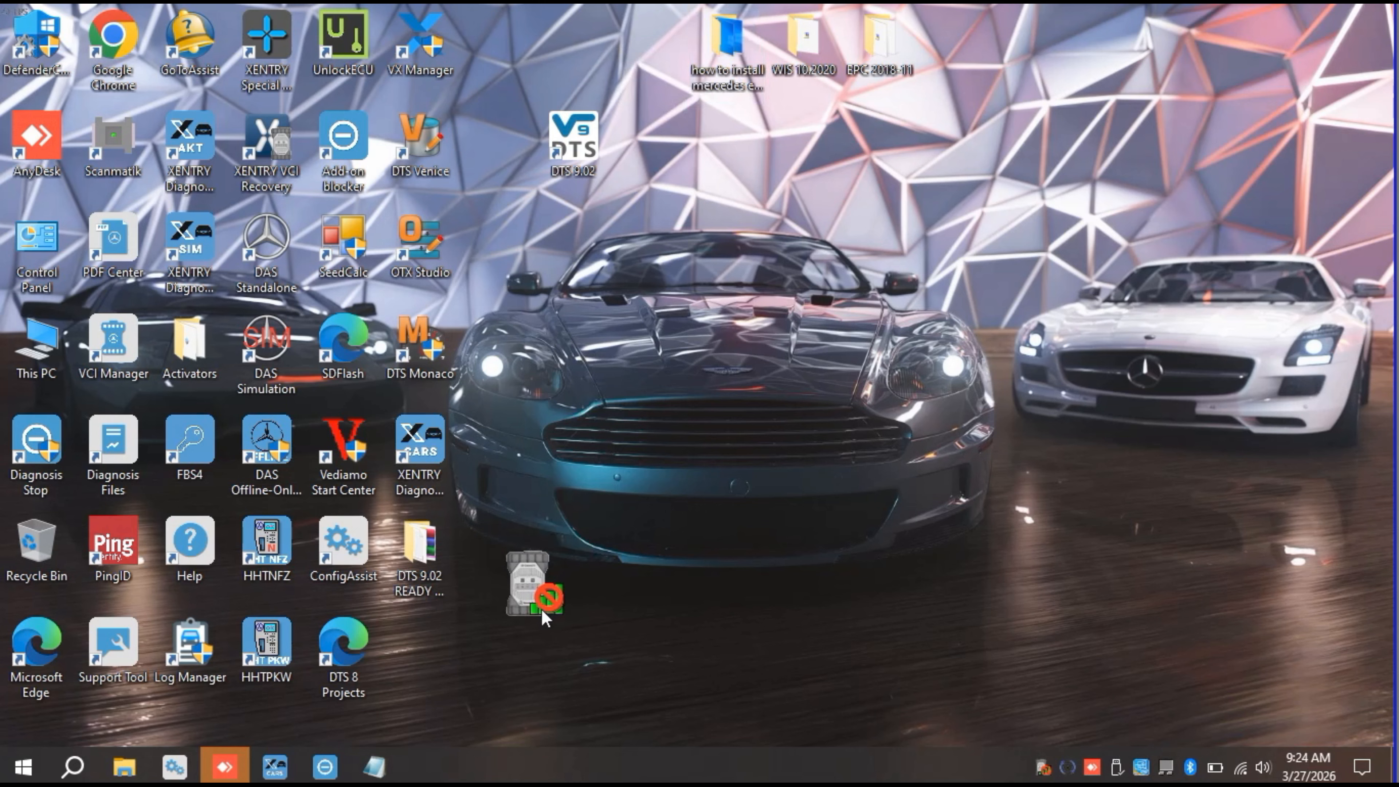